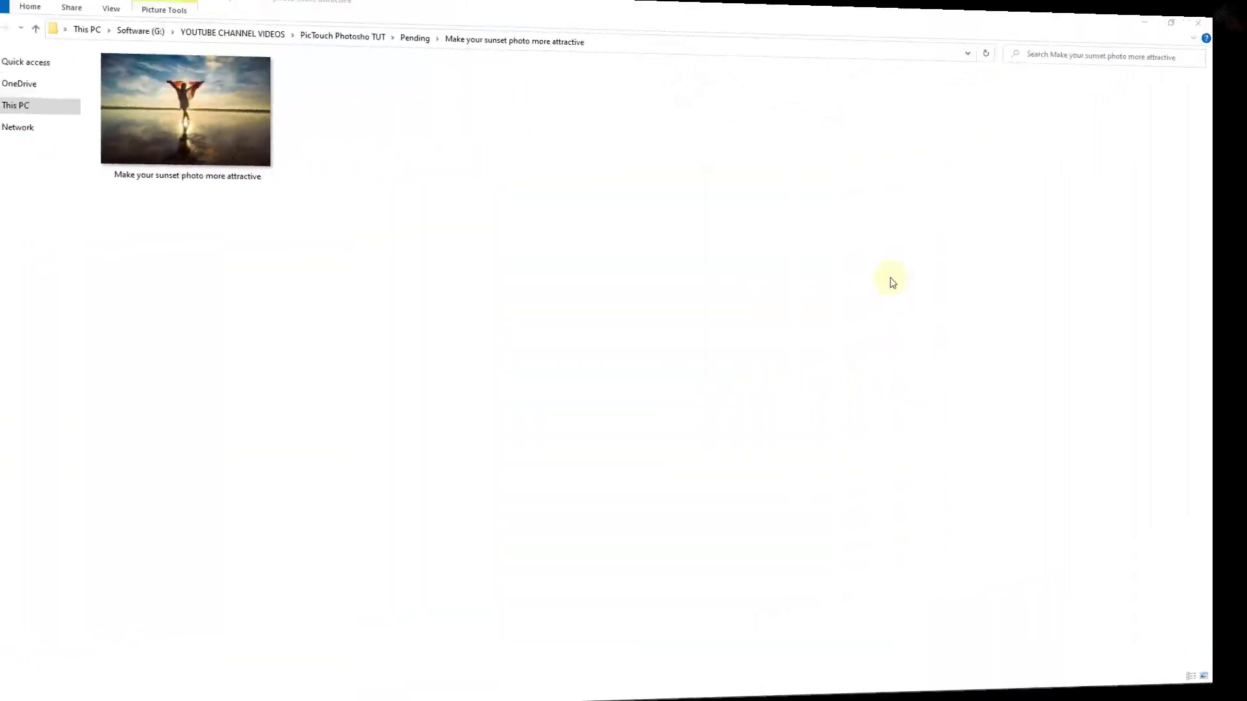
Step: Drag 'Make your sunset photo more attractive.jpg' from File Explorer into Photoshop to open it
left_click(229, 112)
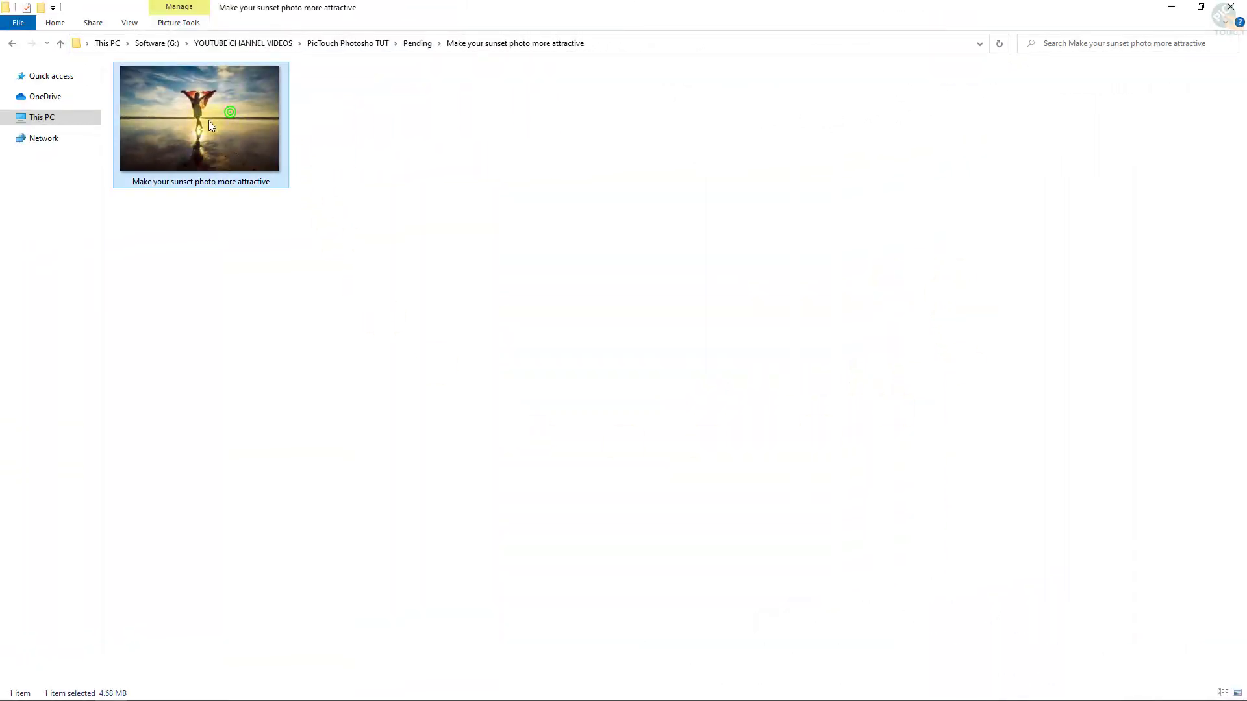
mouse_move(156, 96)
left_mouse_down()
mouse_move(290, 452)
mouse_move(687, 353)
left_mouse_up()
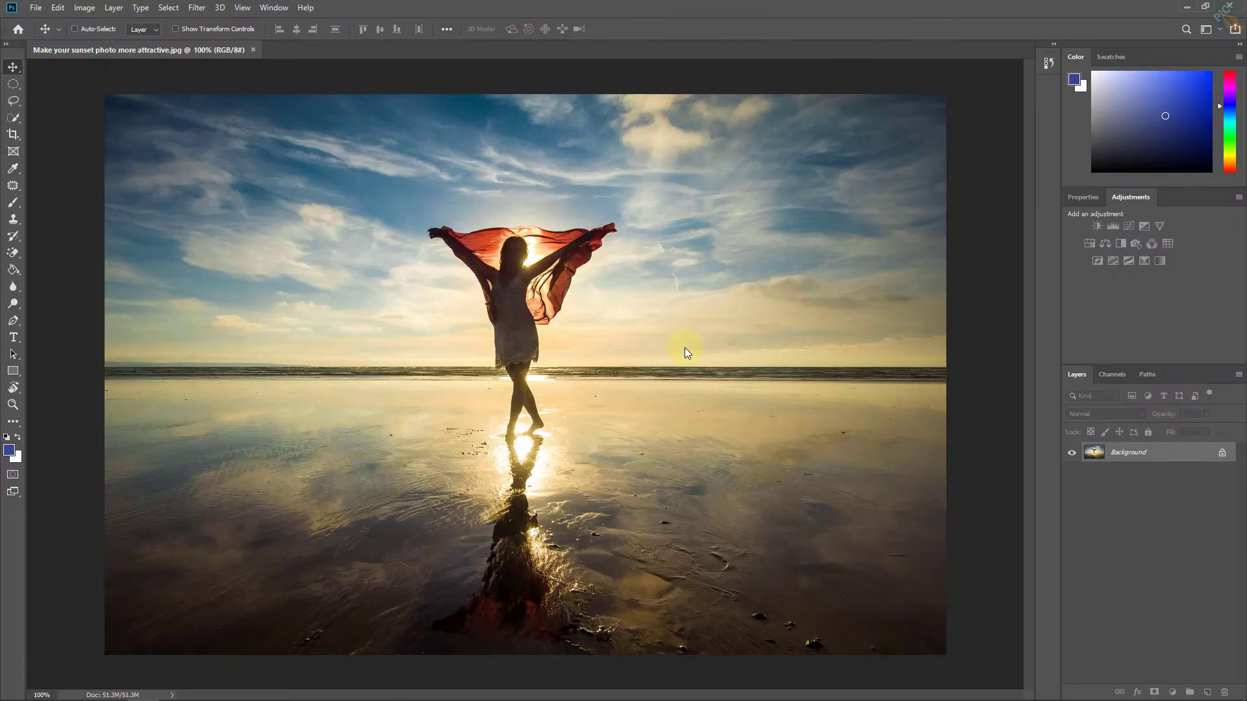
Step: Fit the photo on screen and duplicate the Background layer as 'Background copy'
key("ctrl+0")
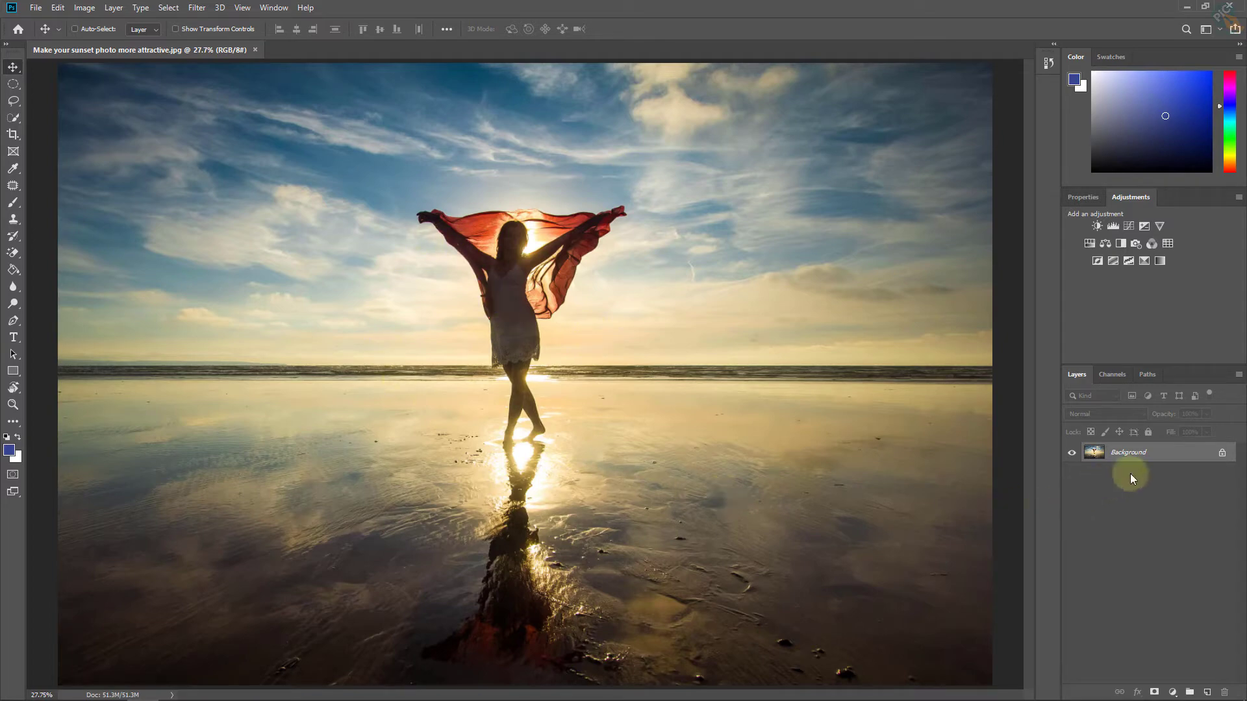
left_click(1163, 454)
right_click(1159, 456)
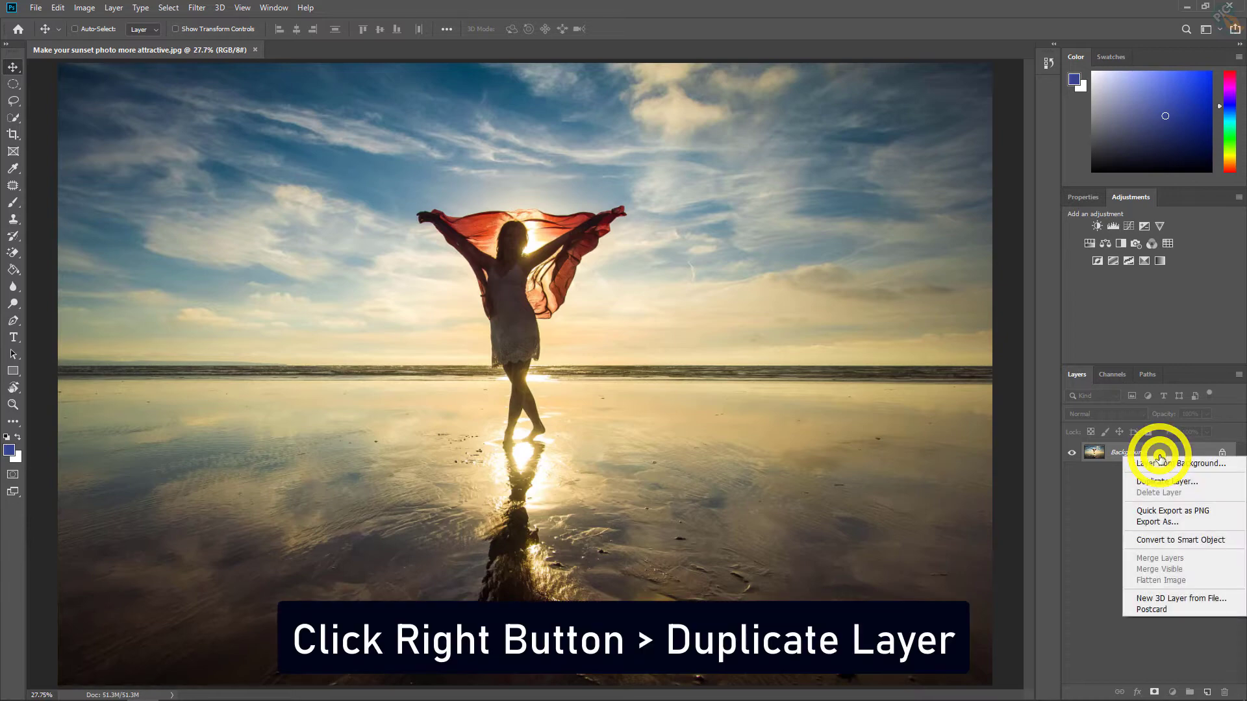
left_click(1191, 483)
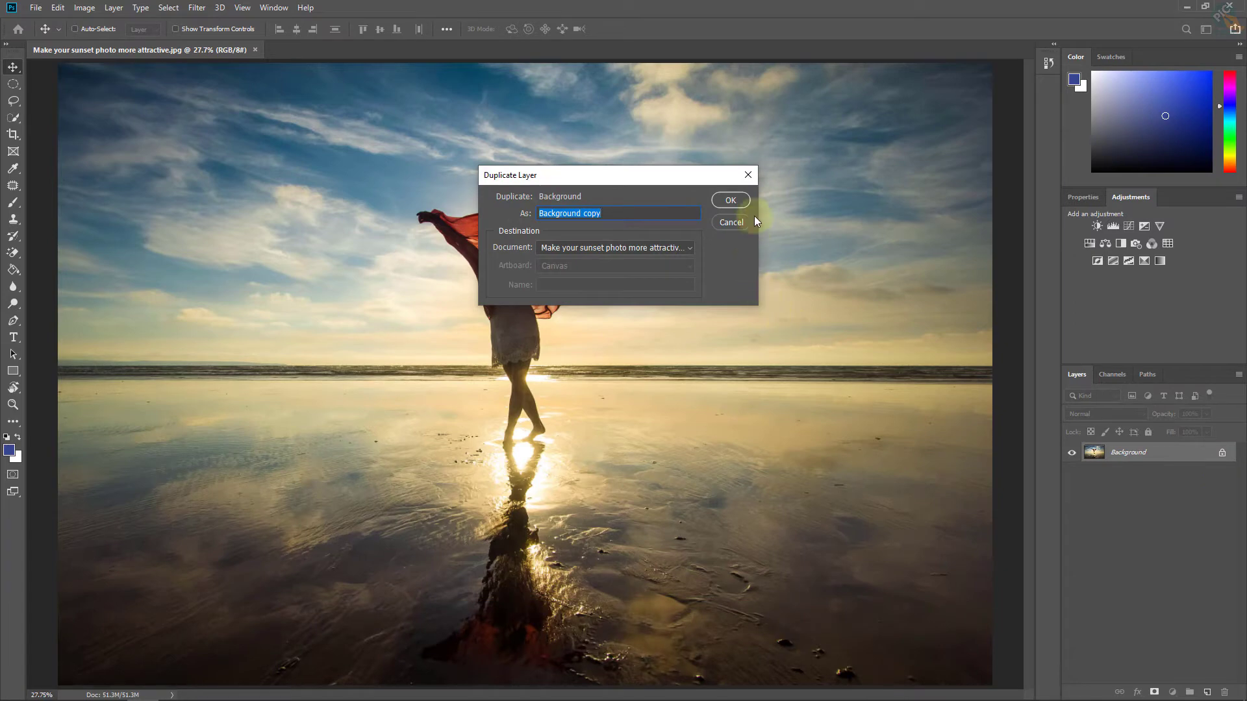
left_click(732, 200)
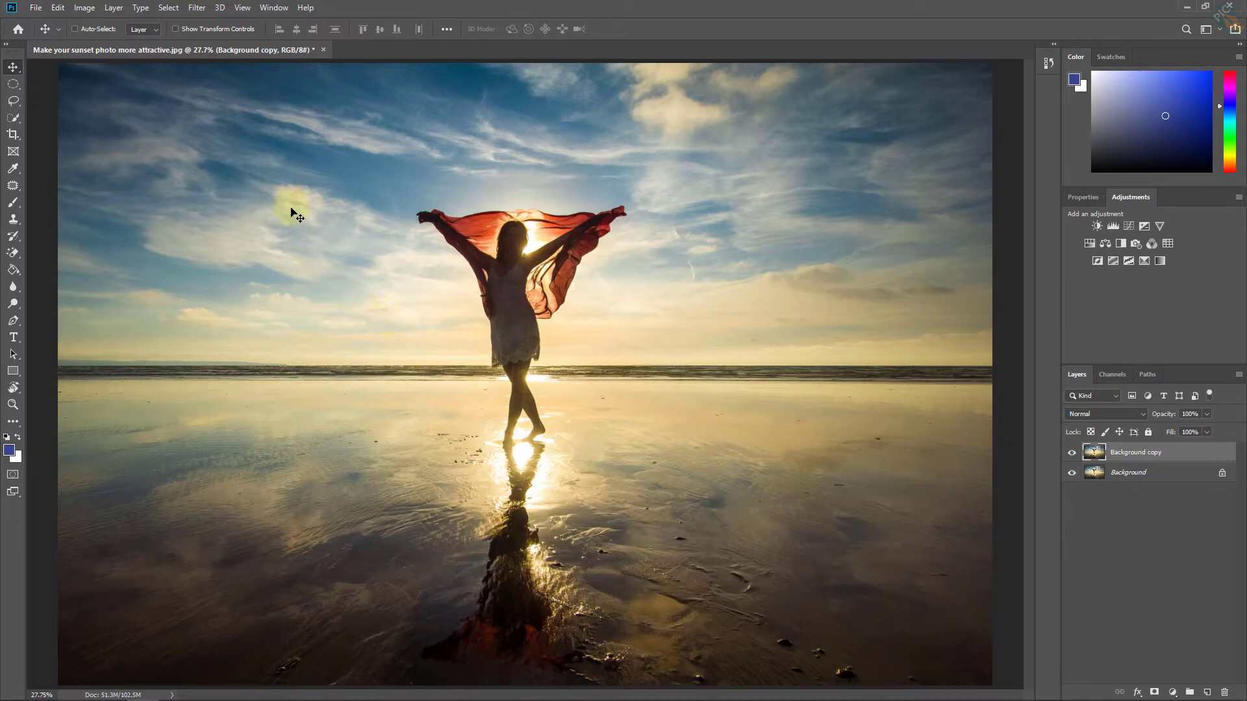
Step: Open the Camera Raw Filter from the Filter menu on Background copy
left_click(198, 9)
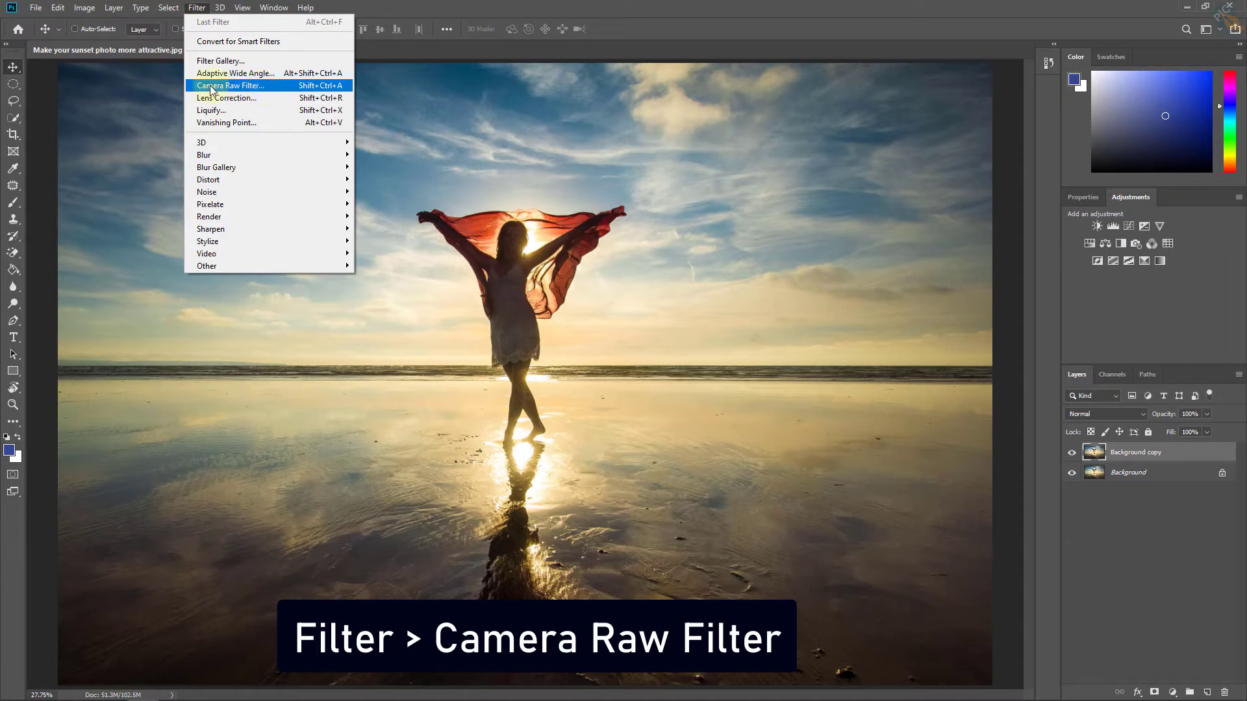
left_click(254, 86)
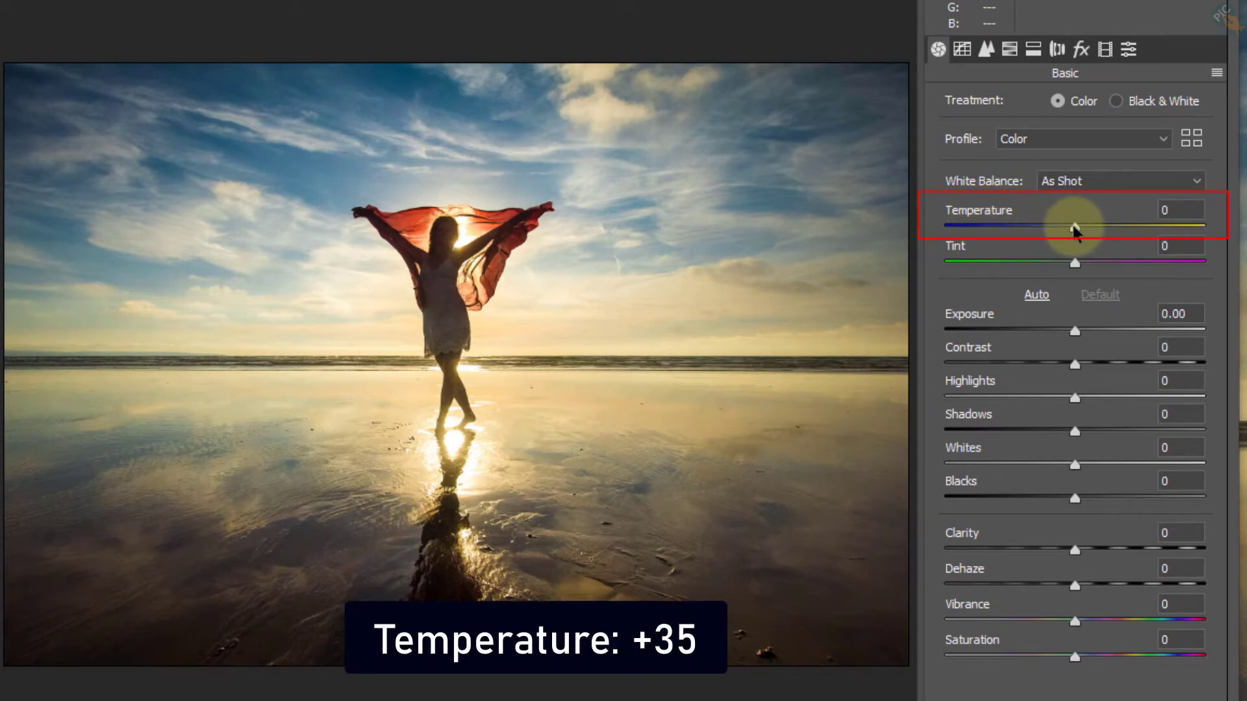
Step: Set Camera Raw Temperature to +35 and Tint to +25, then apply the filter
left_click(1075, 228)
left_click_drag(1076, 228, 1123, 239)
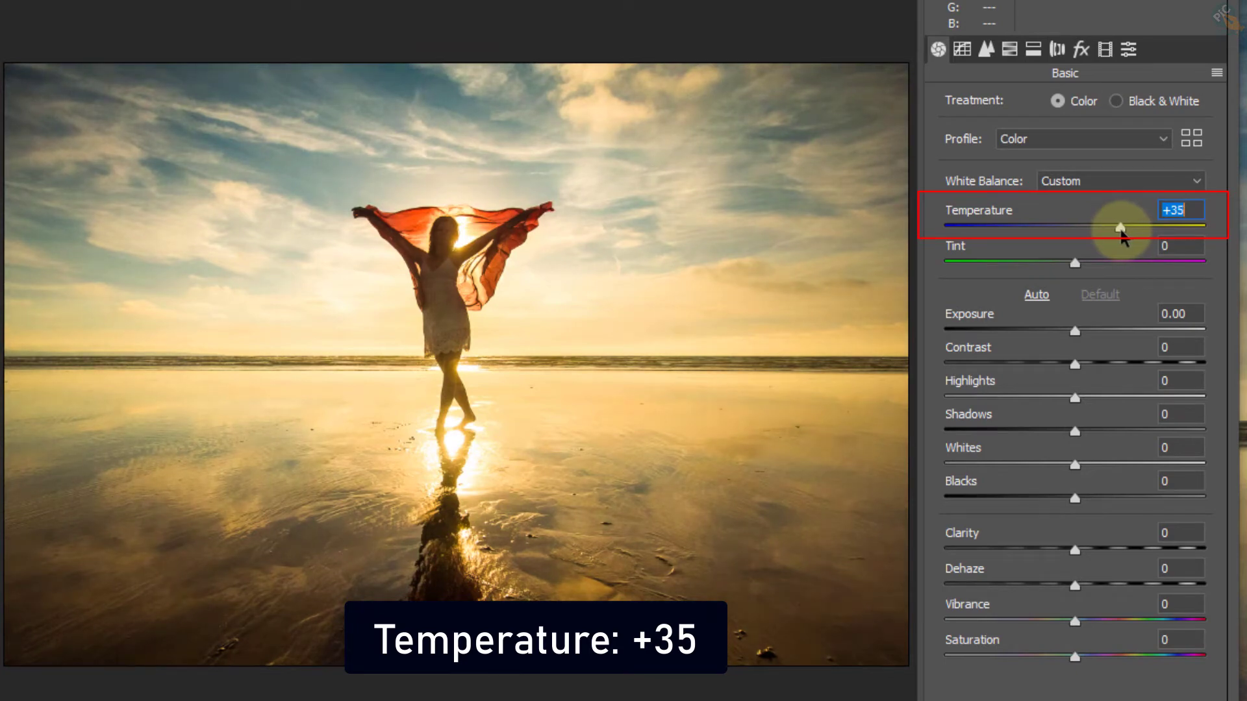
left_click(1177, 210)
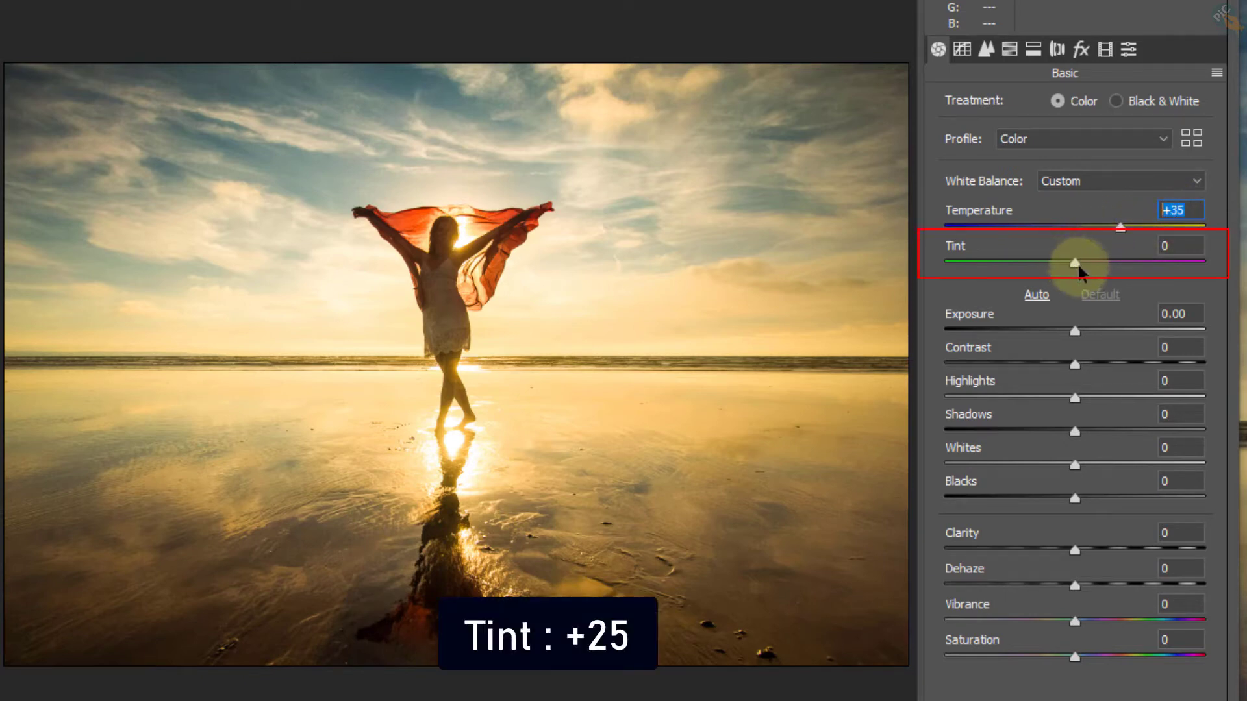
left_click_drag(1075, 263, 1110, 264)
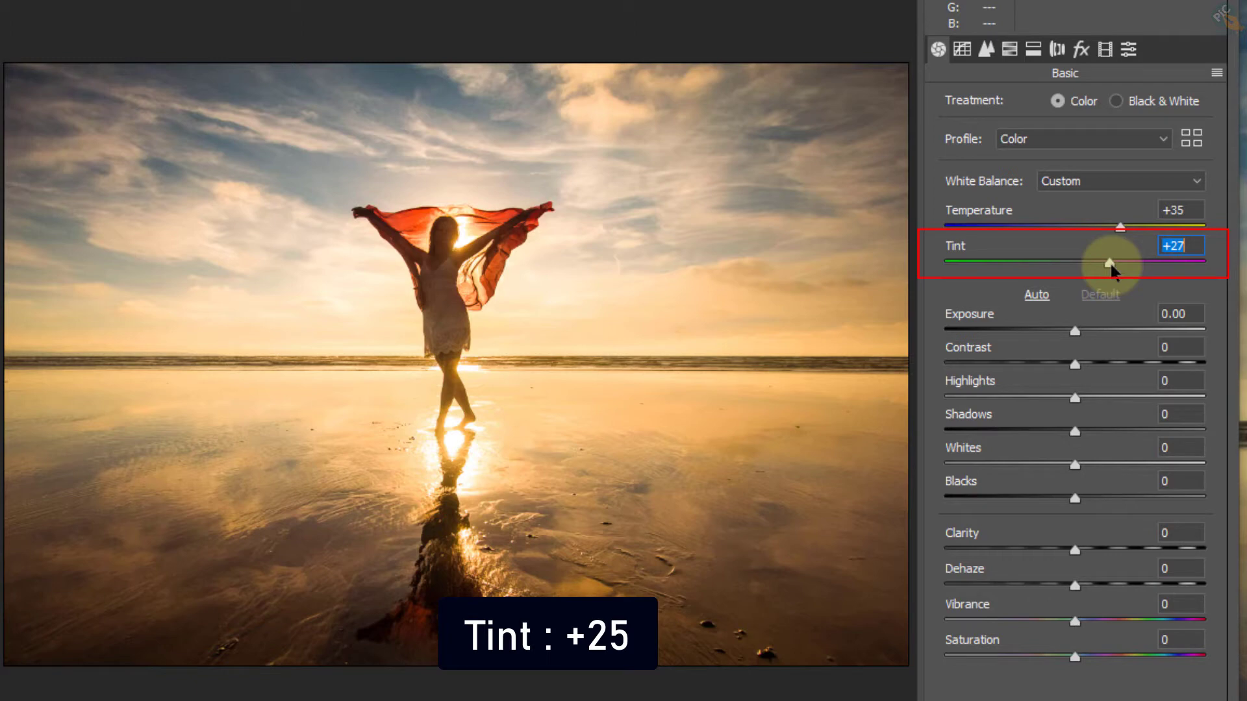
left_click_drag(1109, 262, 1107, 263)
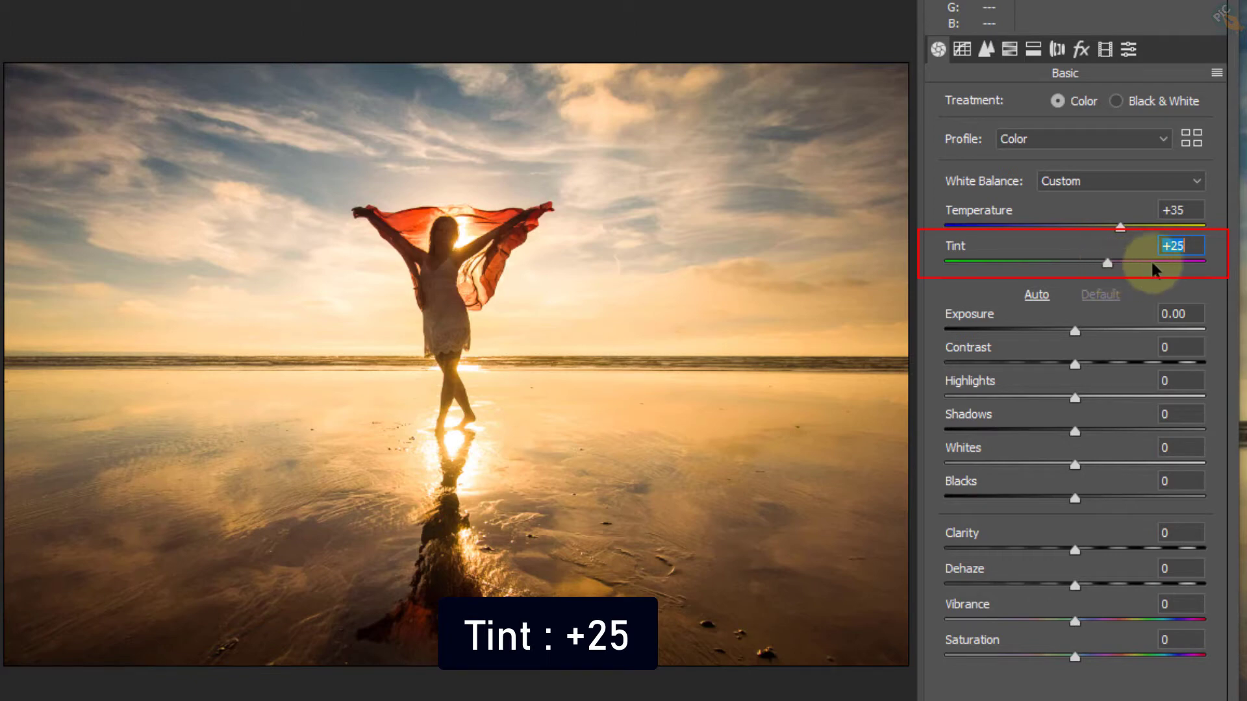
left_click(1189, 246)
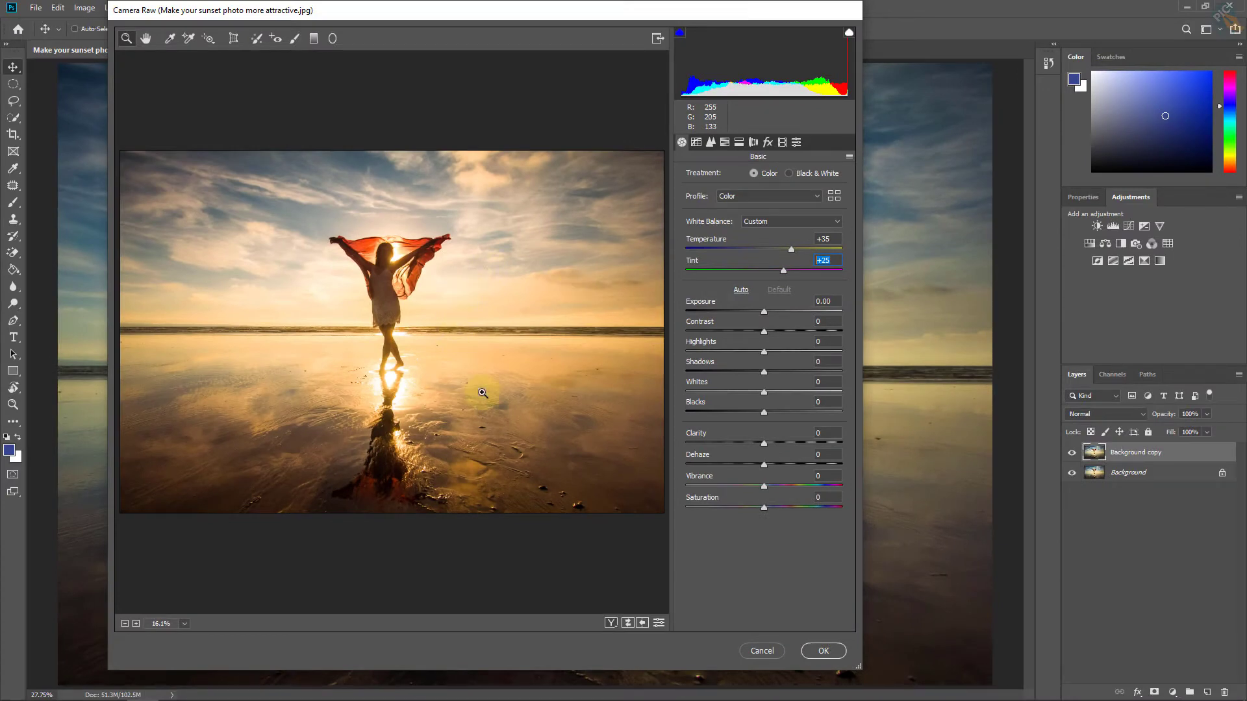
left_click(824, 651)
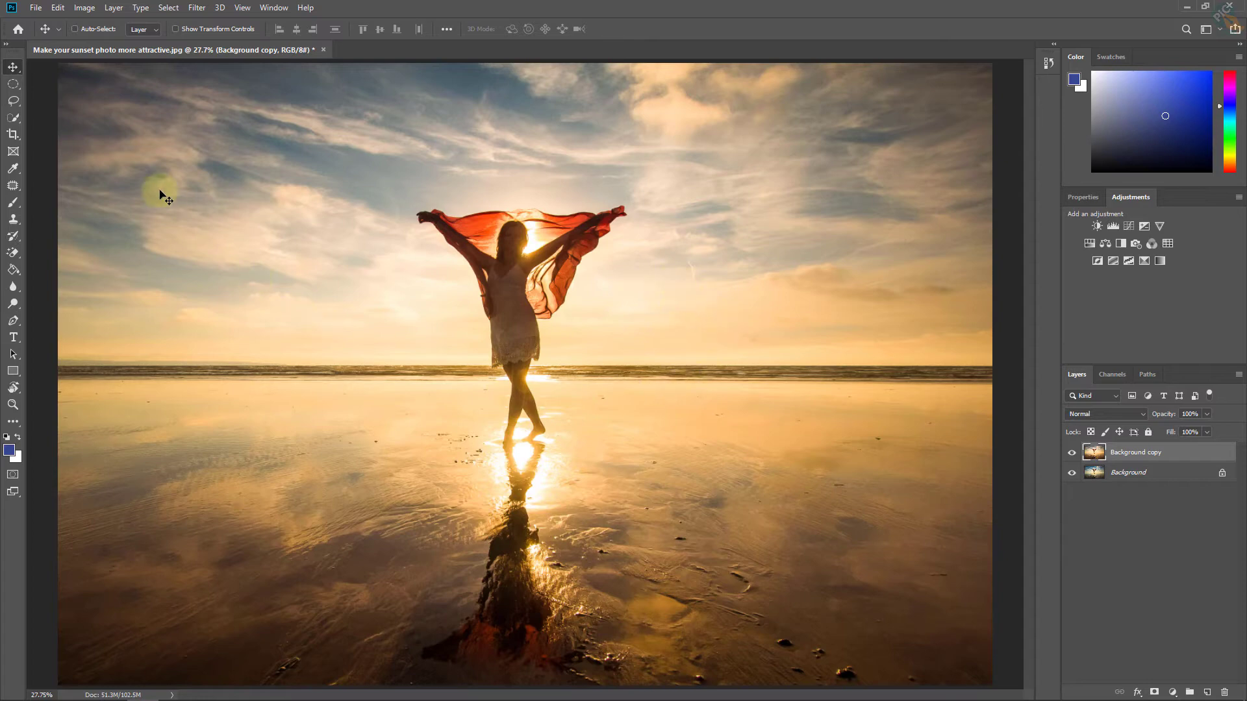
Step: Open Image > Adjustments > Channel Mixer on the Background copy layer
left_click(85, 8)
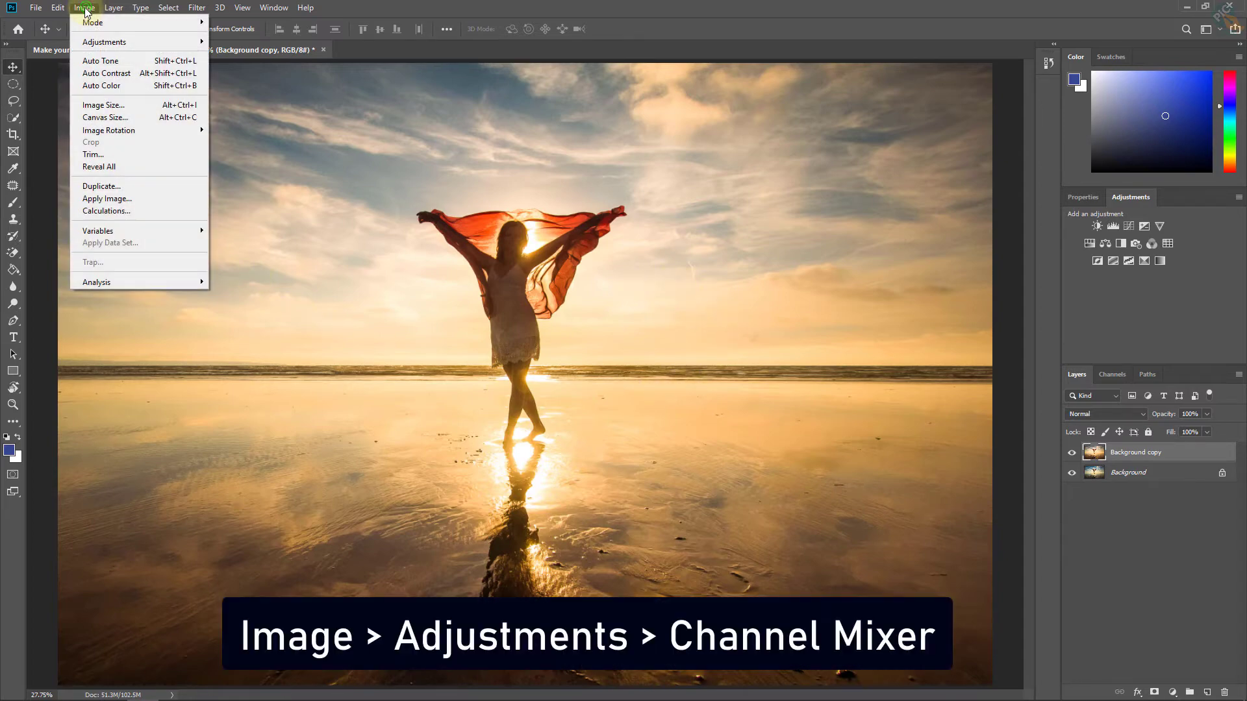
mouse_move(104, 42)
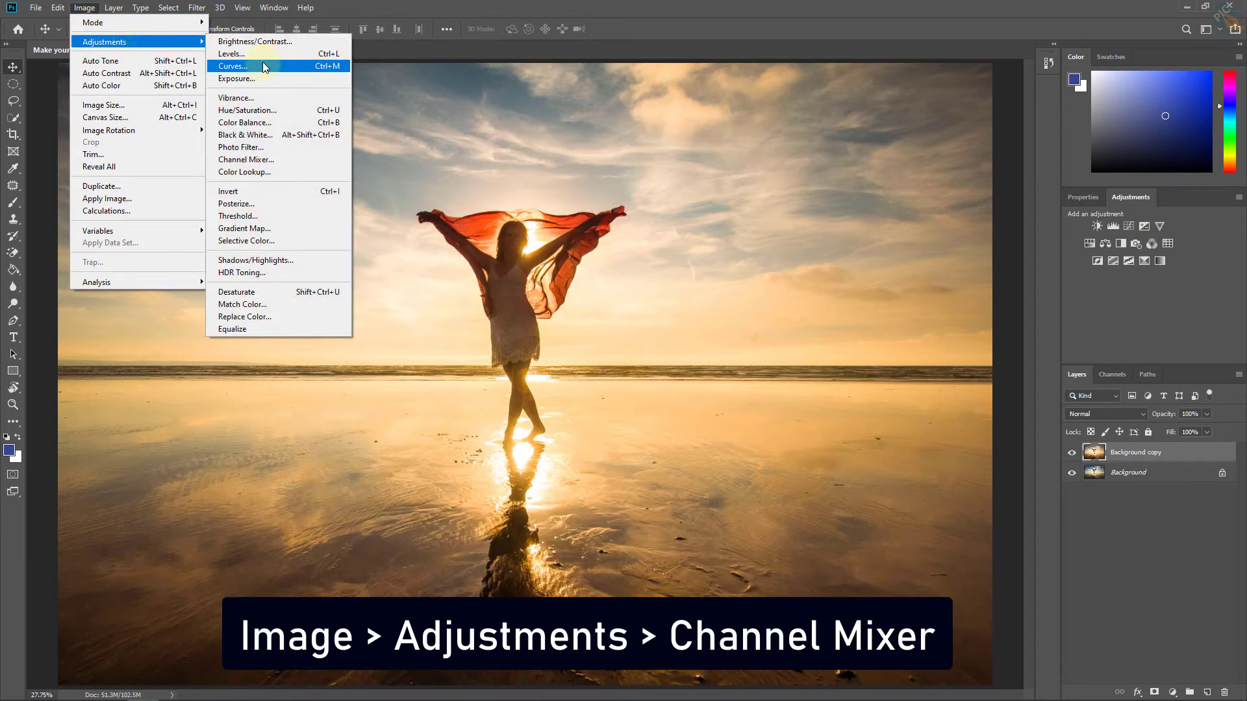
left_click(278, 163)
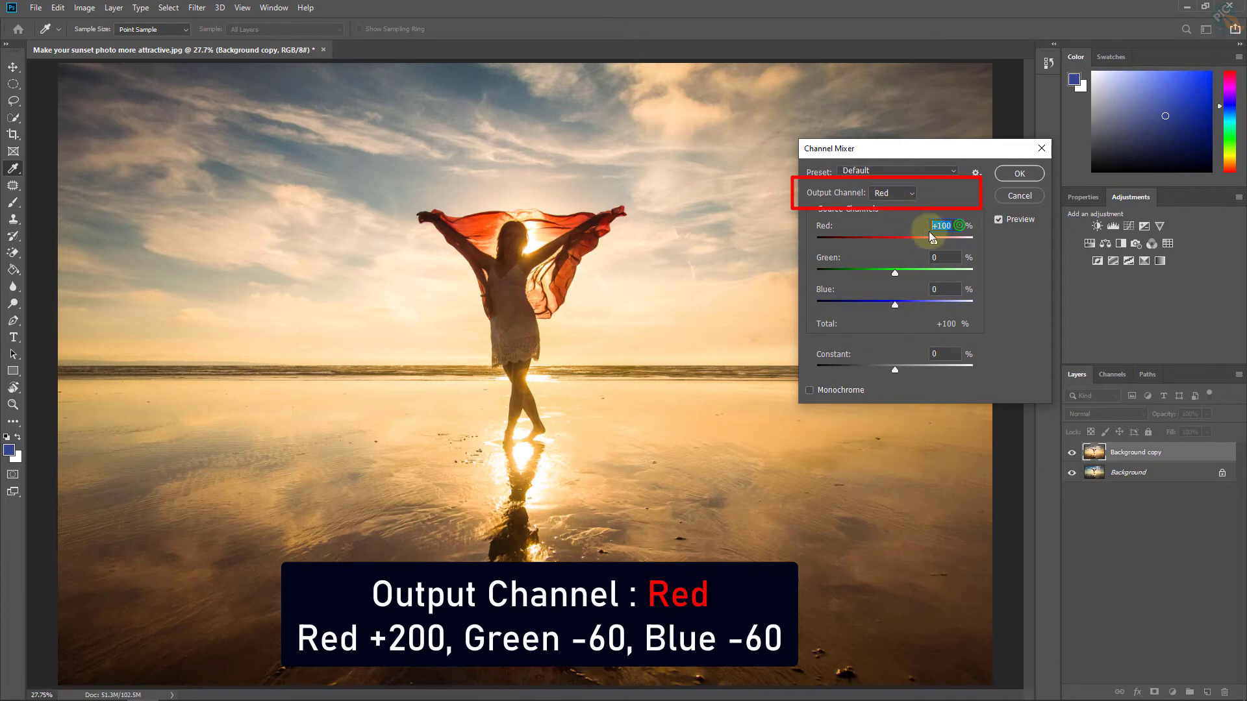
Step: For the Red output channel, set Red +200, Green -60 and Blue -60
left_click_drag(934, 243, 978, 242)
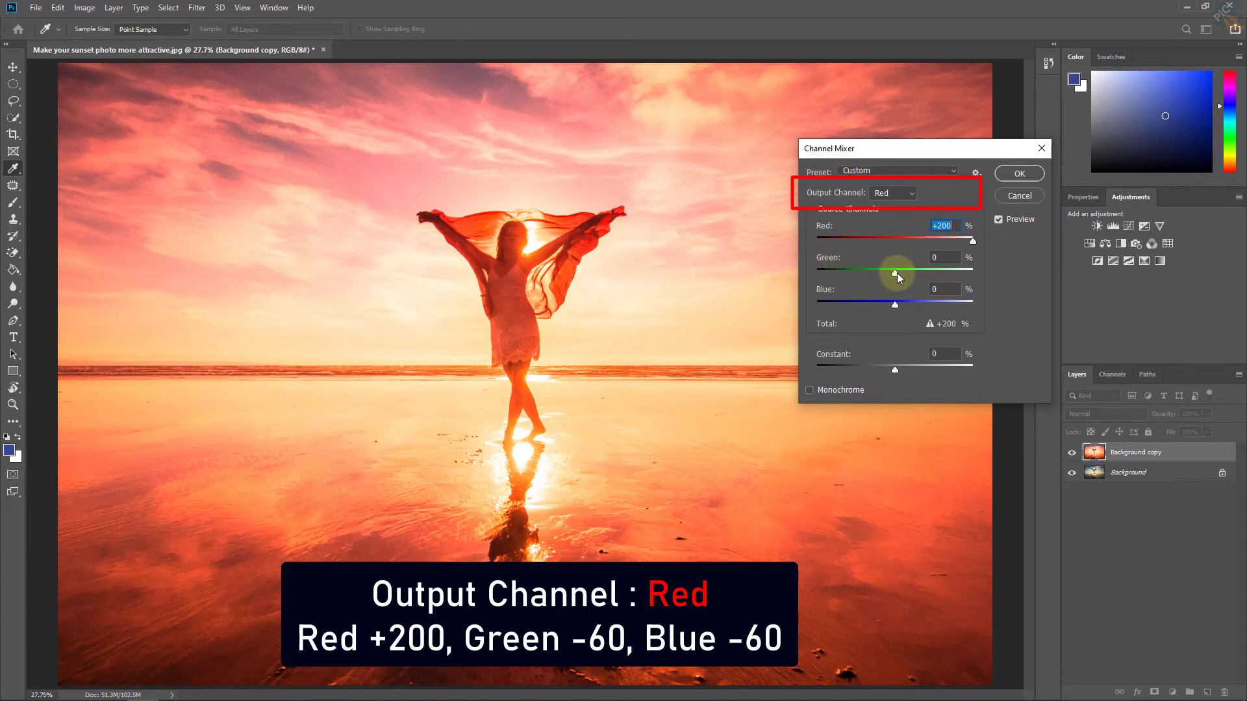
left_click_drag(897, 276, 872, 271)
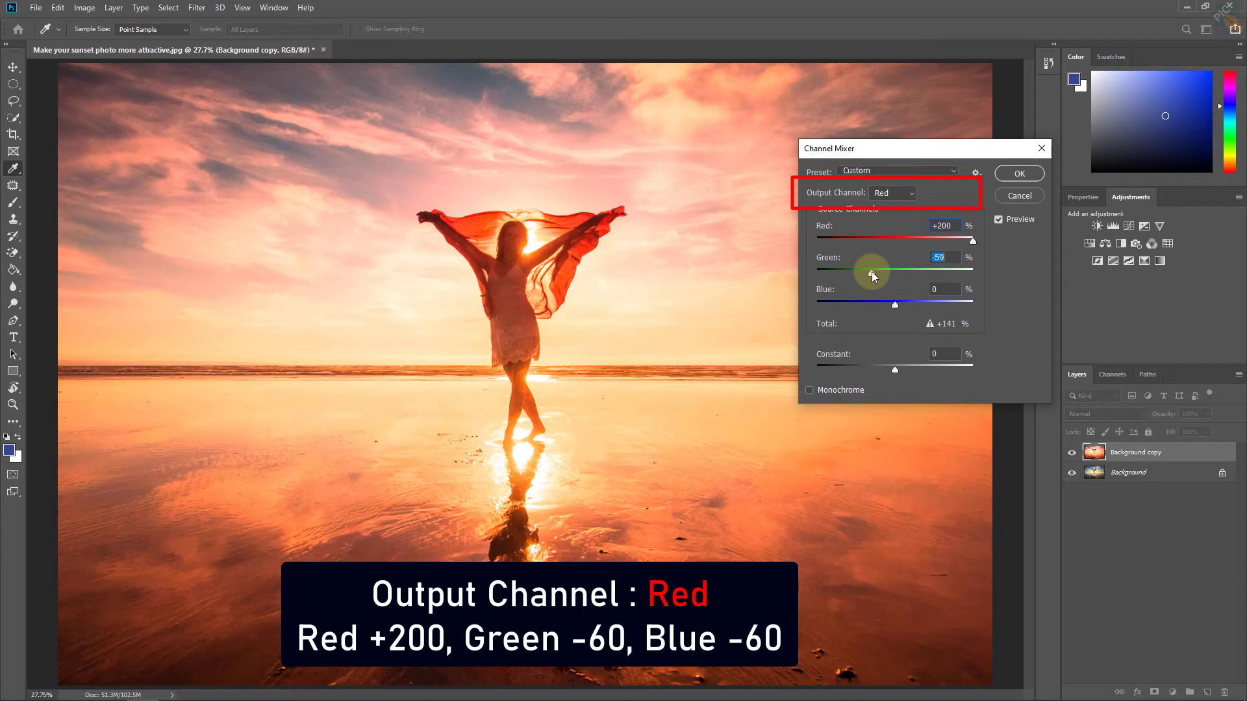
double_click(942, 258)
type("-60")
double_click(948, 257)
left_click_drag(894, 304, 871, 305)
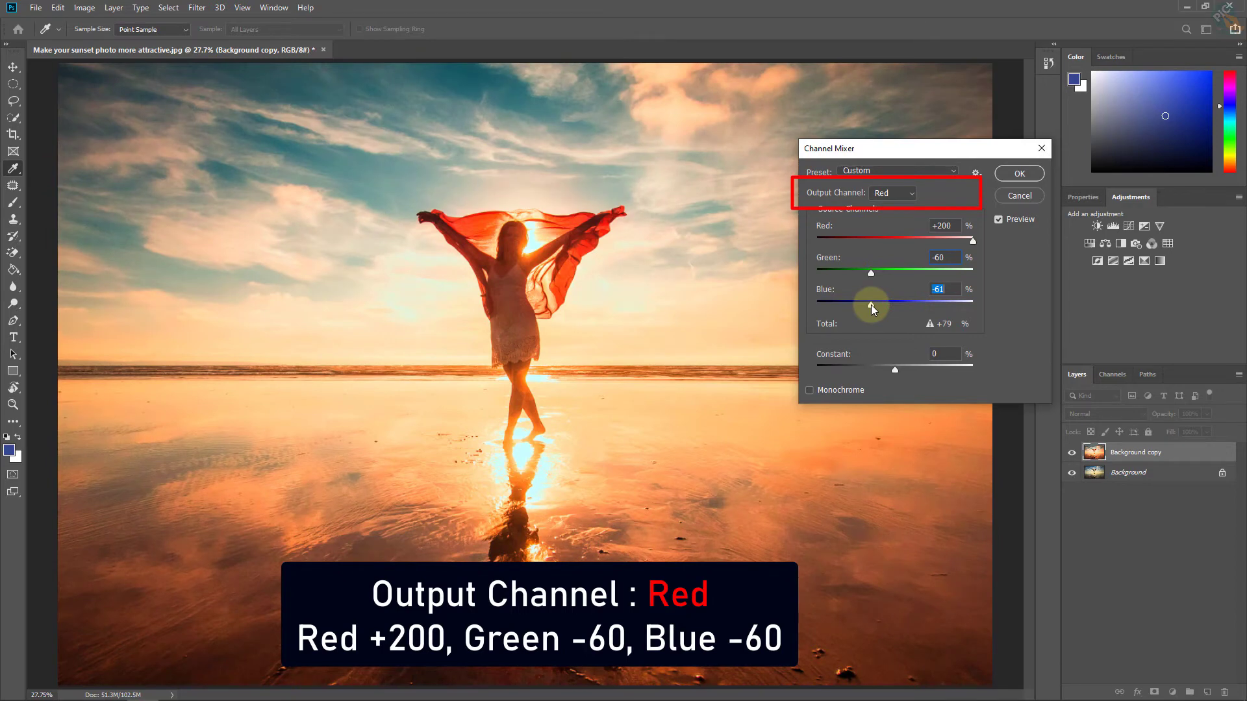
double_click(950, 289)
type("-60")
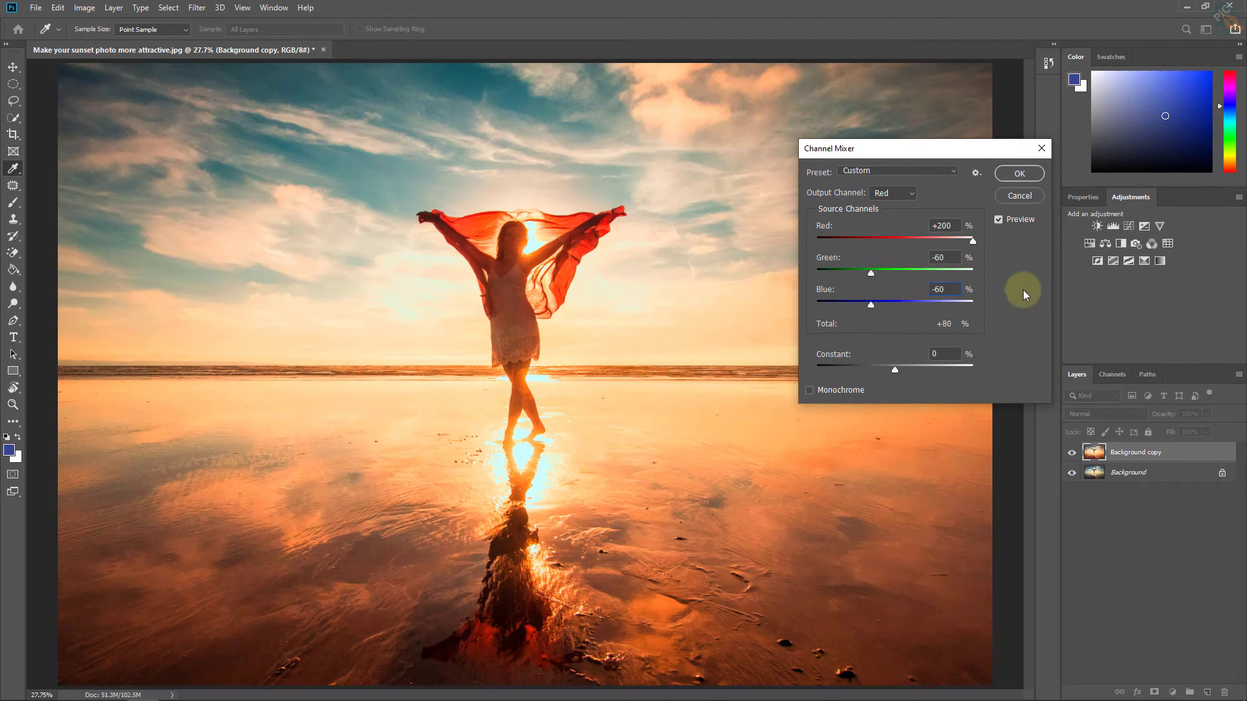
Step: Mix the Blue output as Red -60, Green -60, Blue +200 and apply the Channel Mixer
left_click(894, 194)
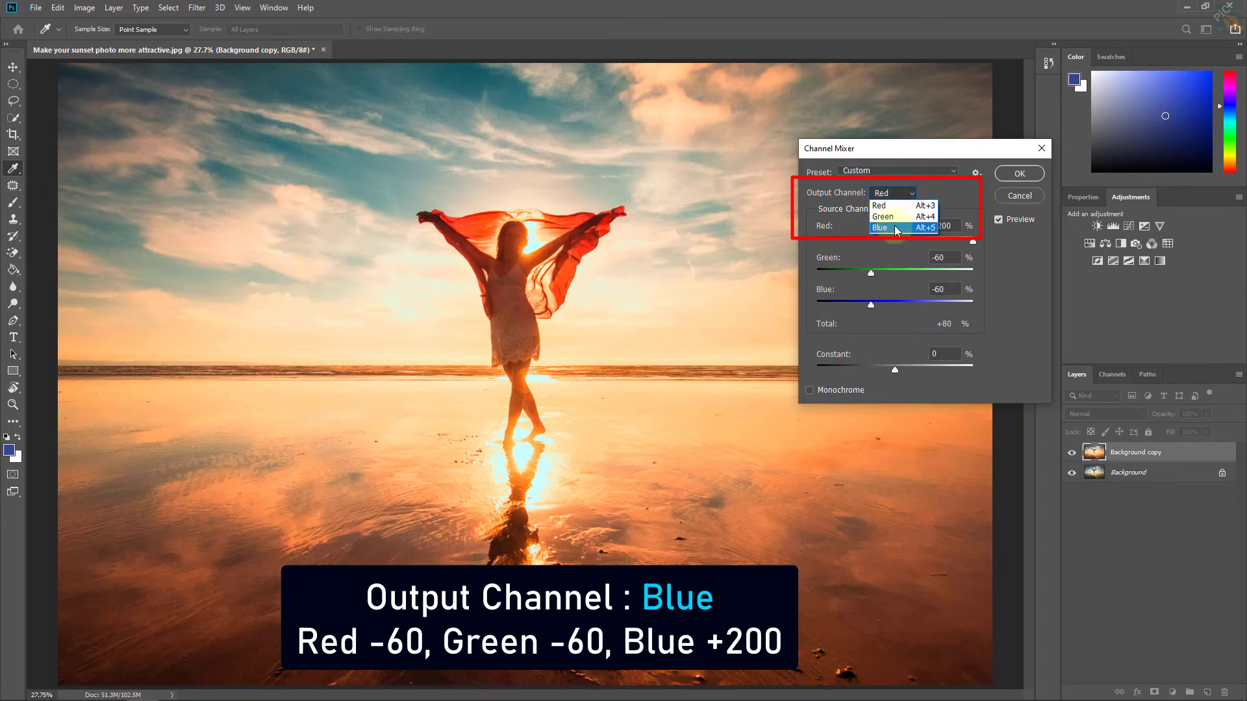
left_click(896, 228)
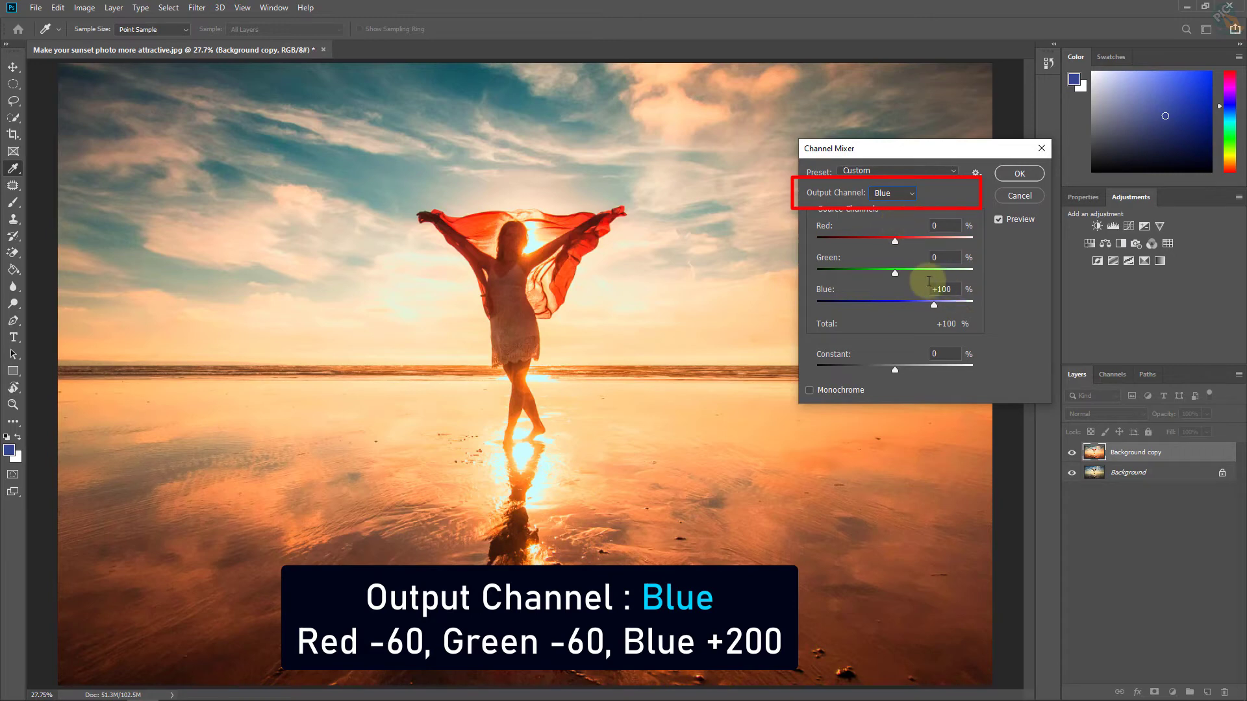
left_click_drag(895, 242, 874, 244)
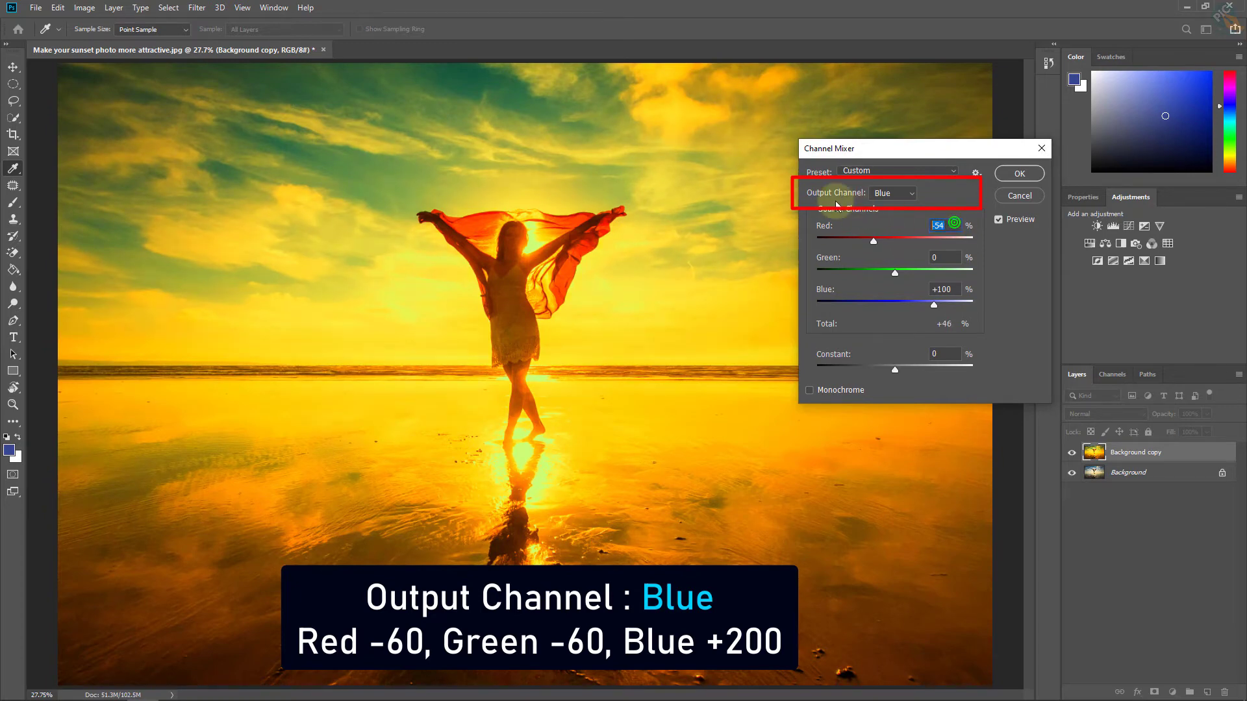
type("-60")
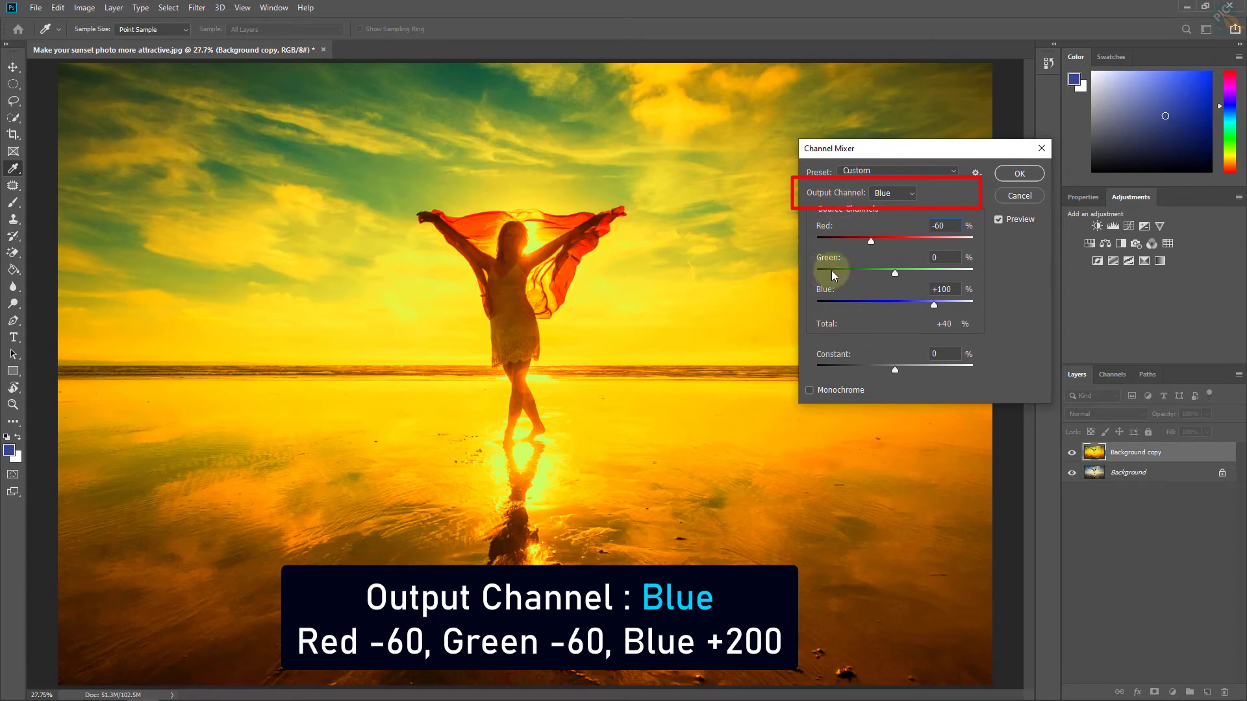
left_click_drag(891, 273, 870, 272)
type("-60")
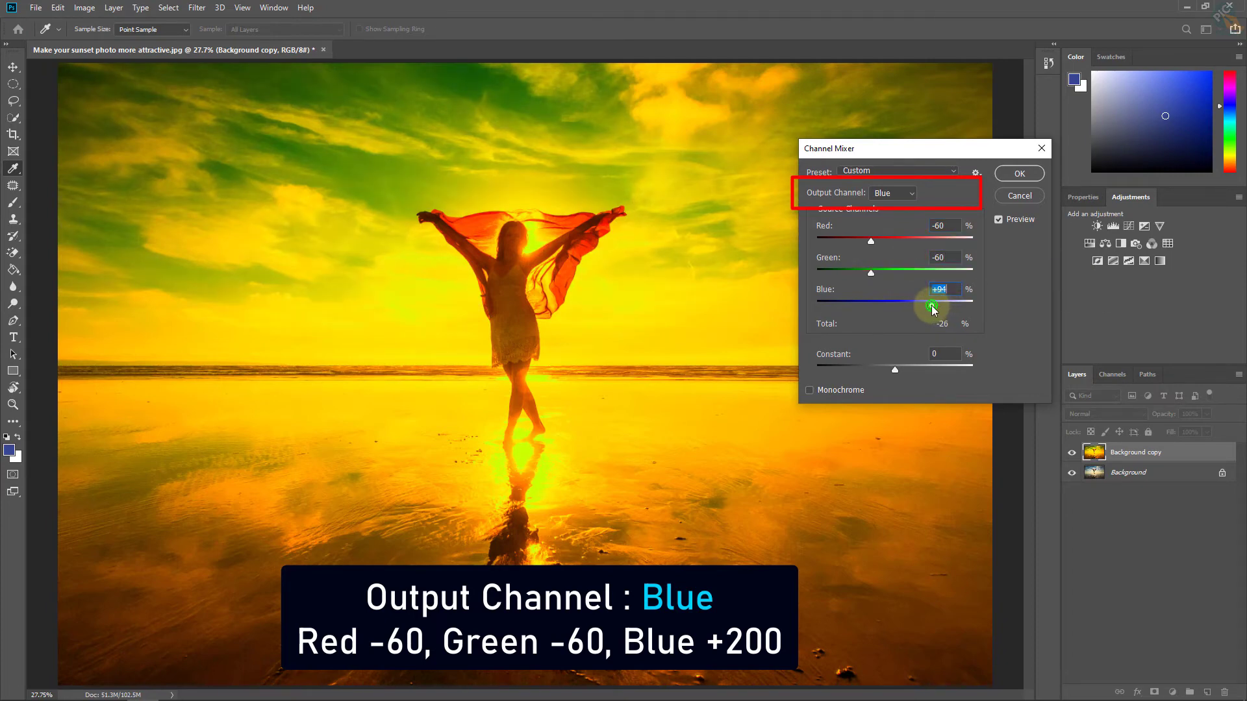
left_click_drag(932, 306, 975, 306)
left_click(945, 289)
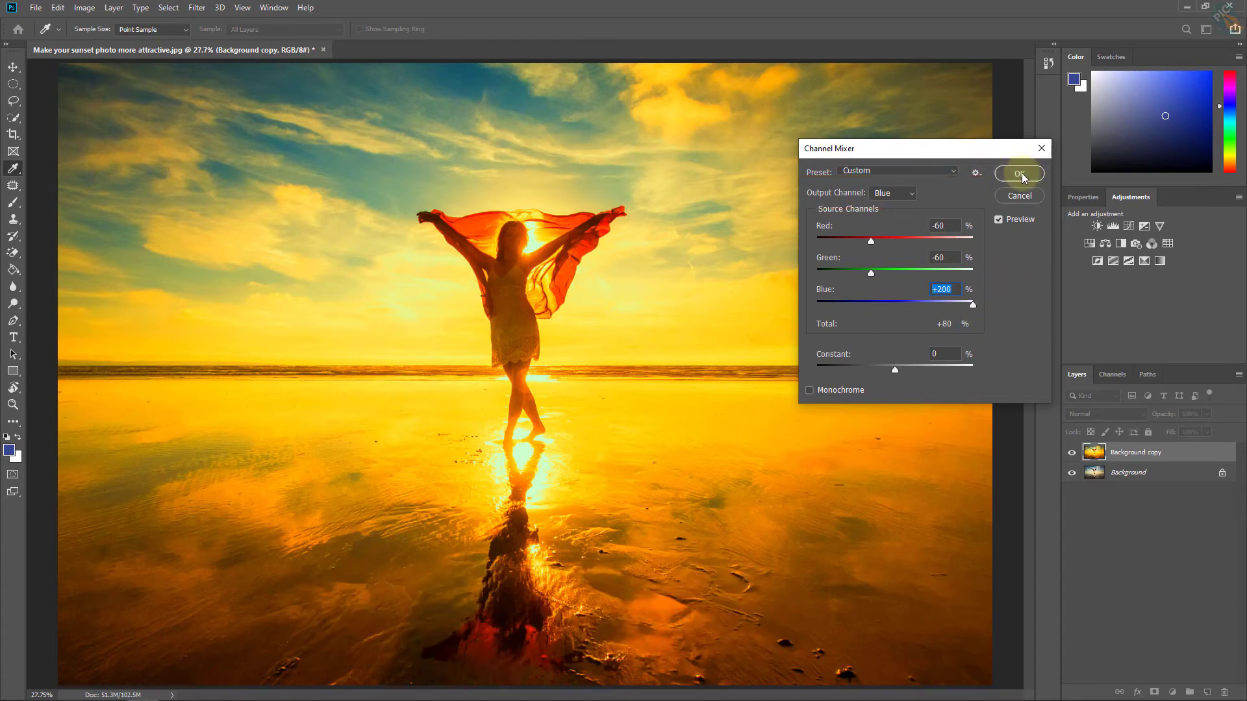
left_click(1021, 174)
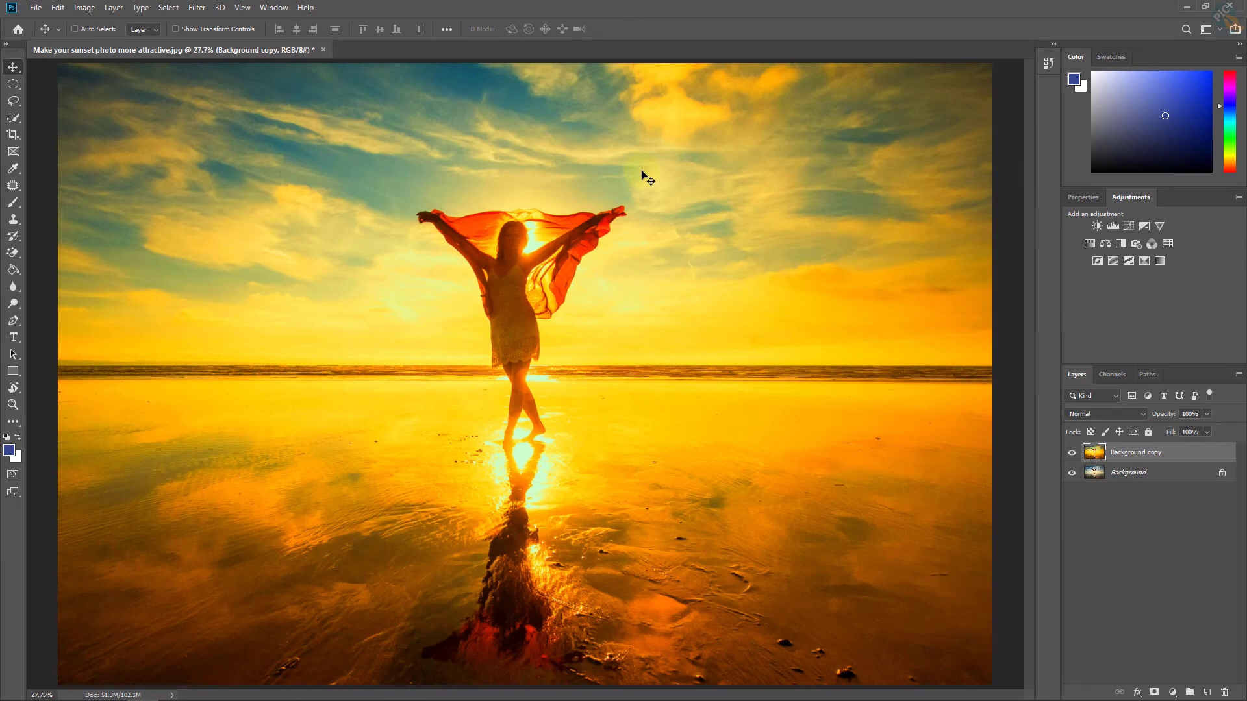
Step: Add a Color Lookup layer using the Fuji ETERNA 250D Fuji 3510 (by Adobe).cube LUT
left_click(491, 331)
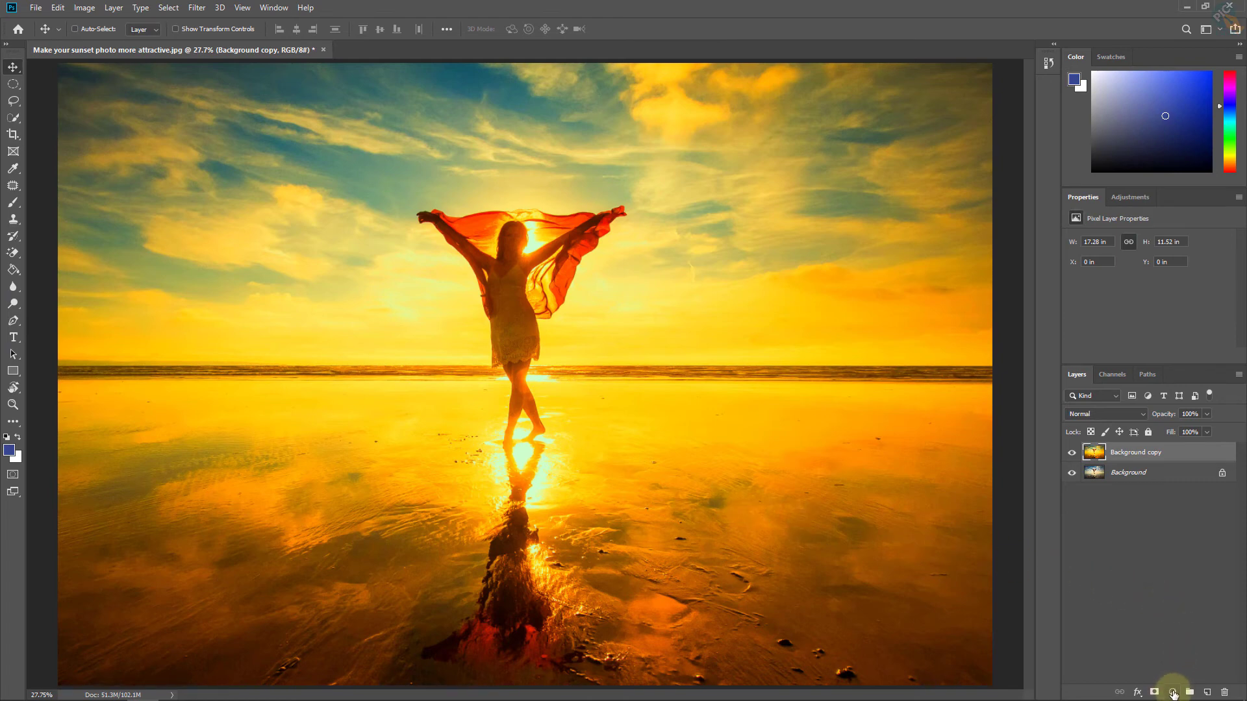
left_click(1173, 693)
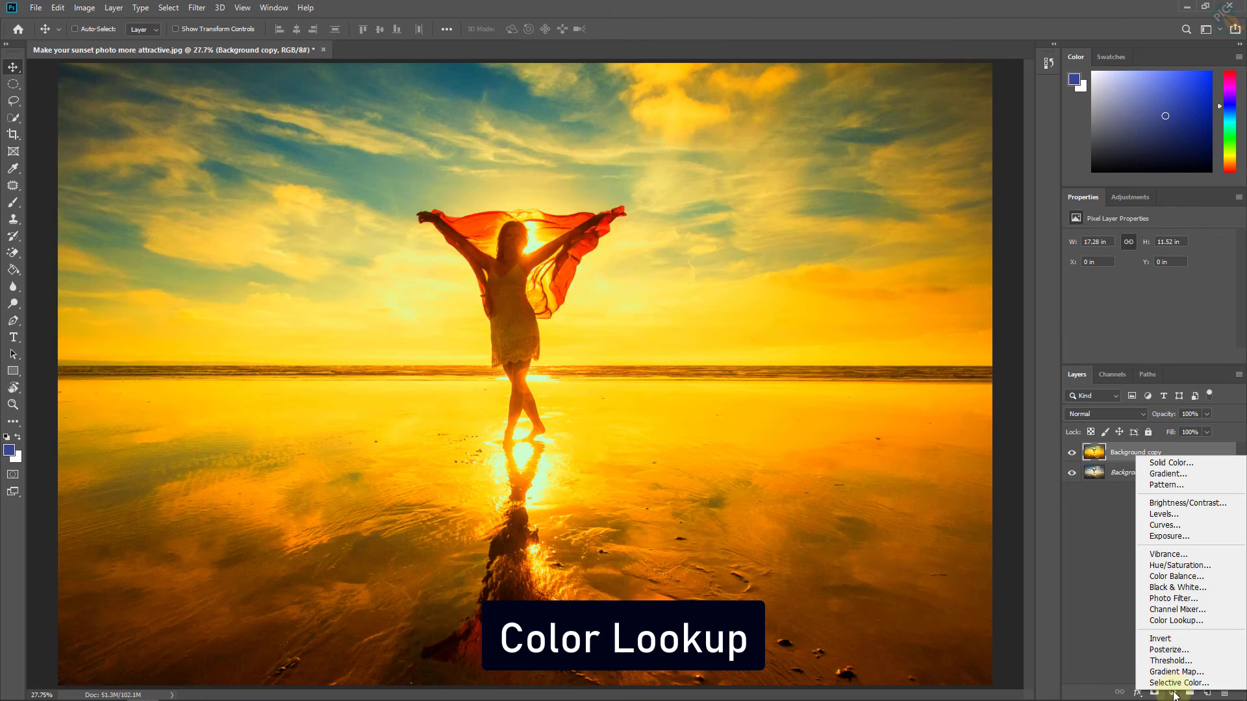
left_click(1170, 620)
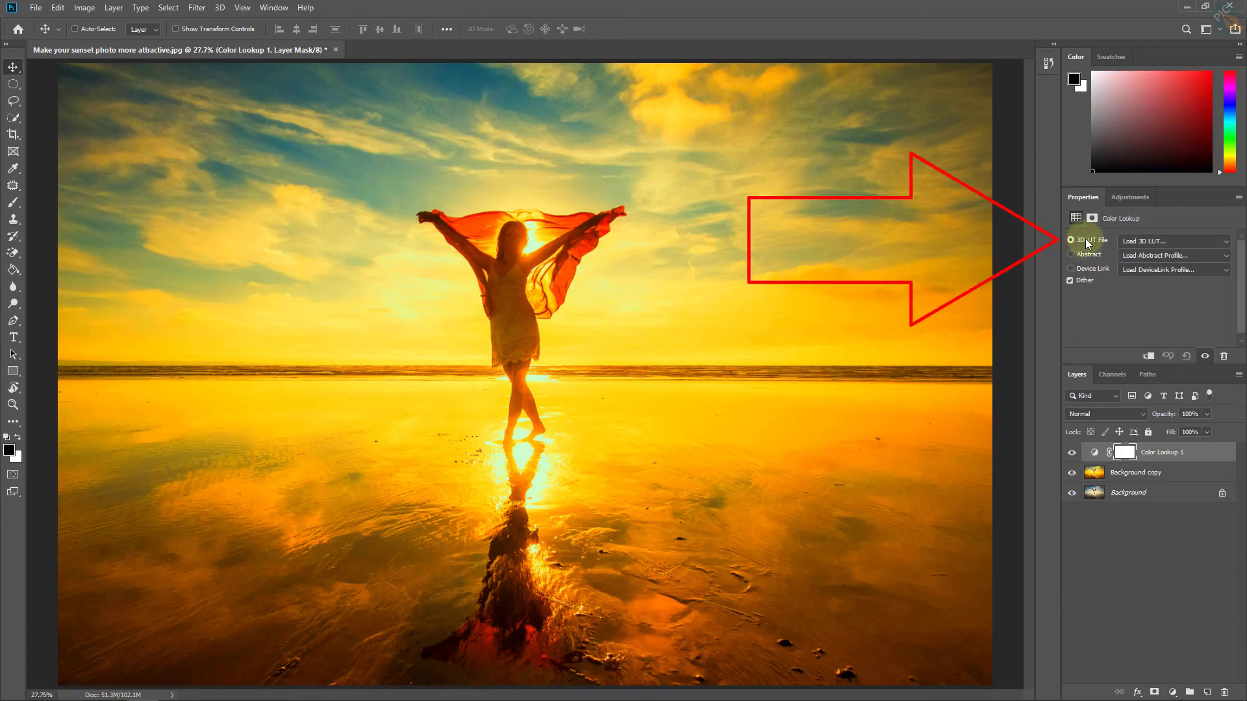
left_click(1150, 243)
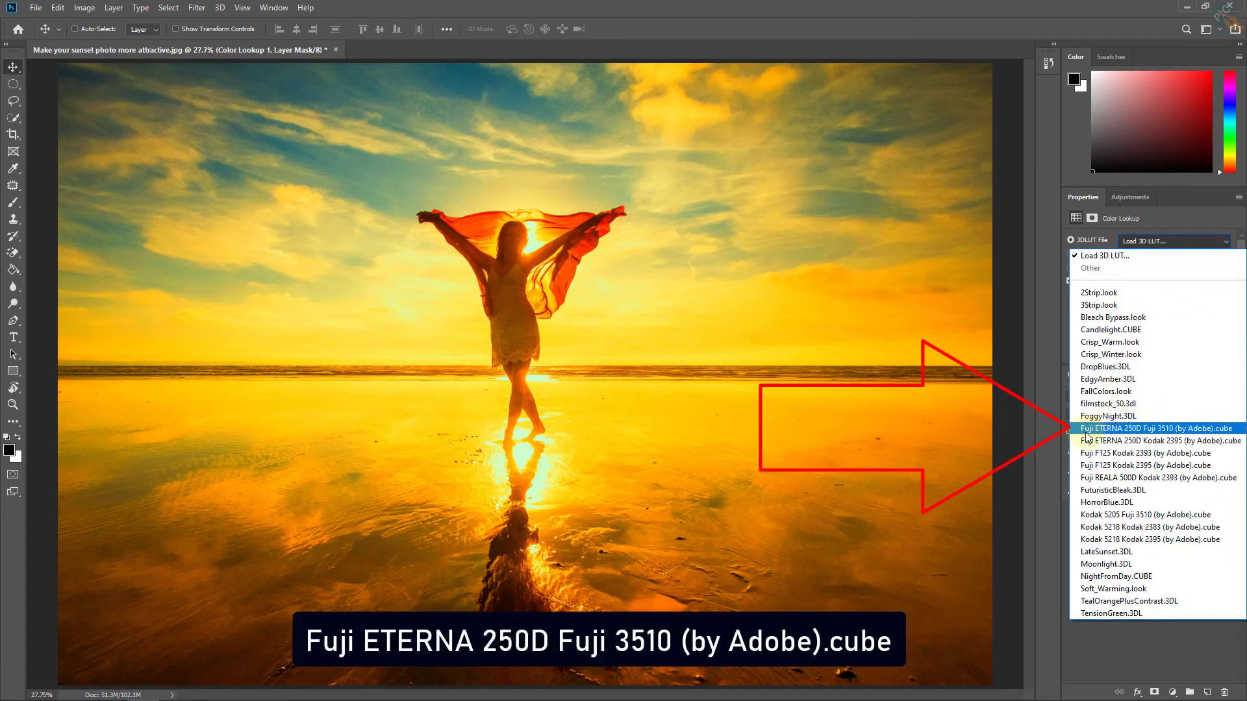
left_click(1157, 429)
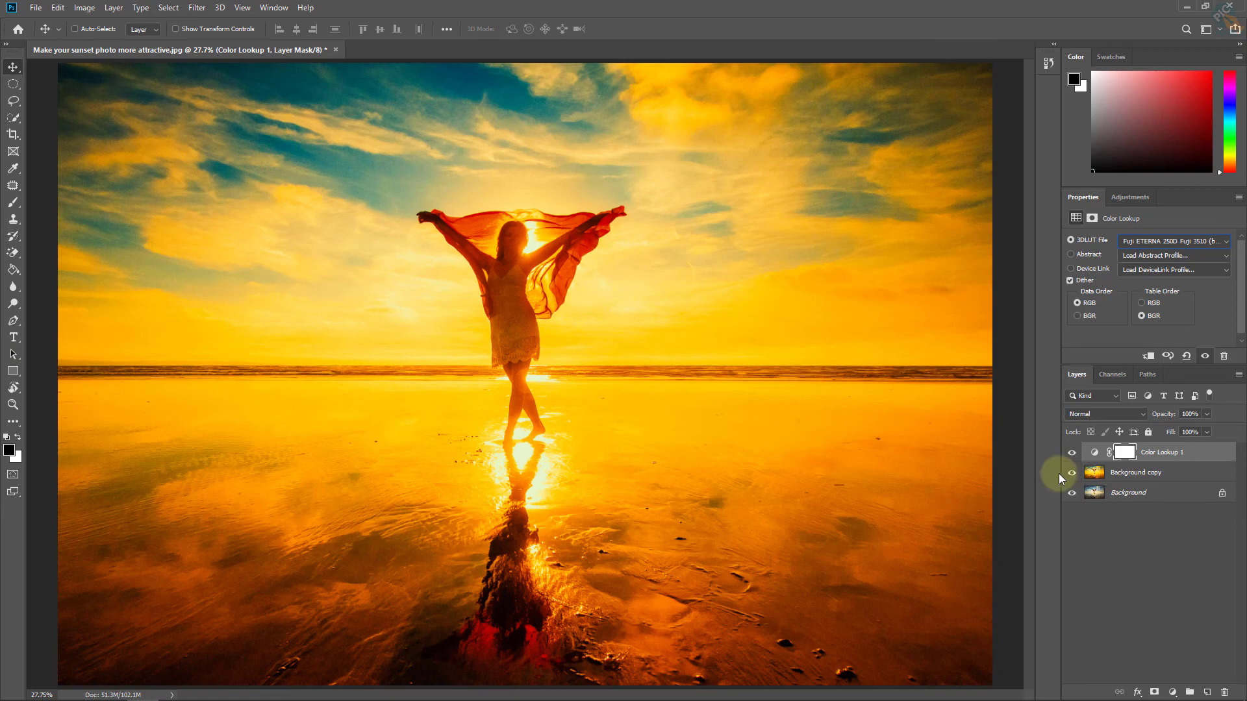
Step: Toggle Color Lookup 1 off and on, then clip it to Background copy
left_click(1072, 454)
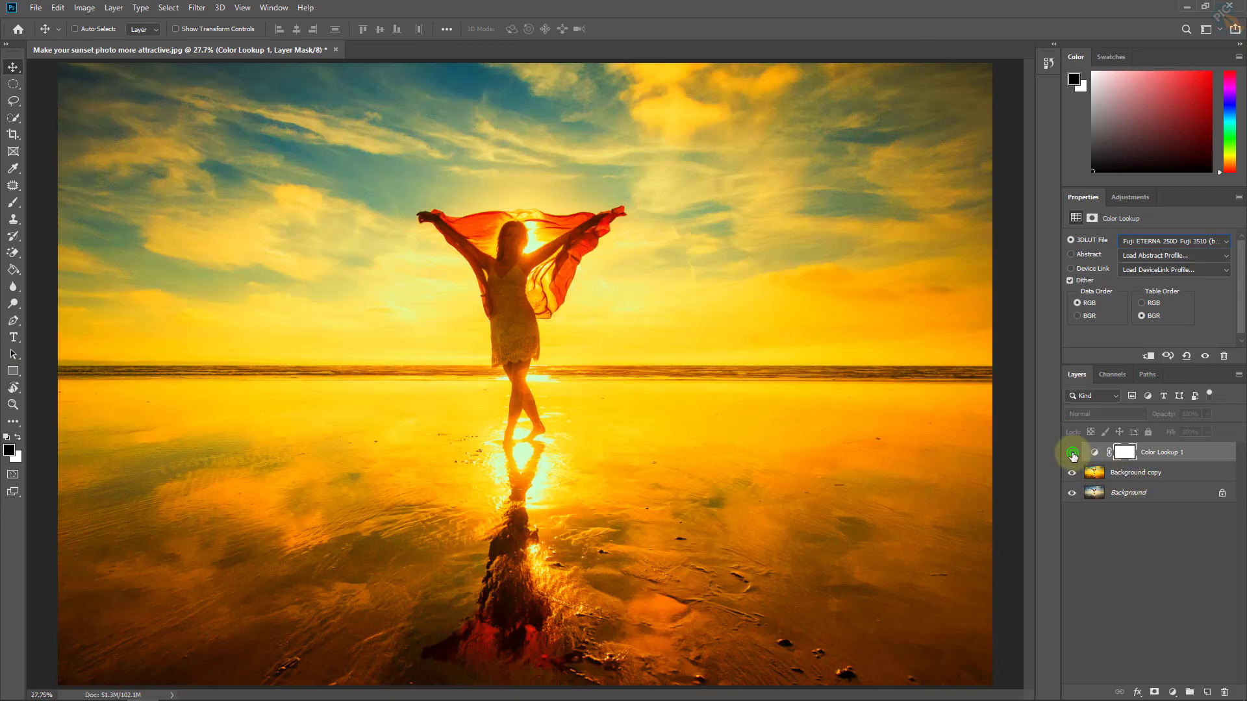
left_click(1072, 453)
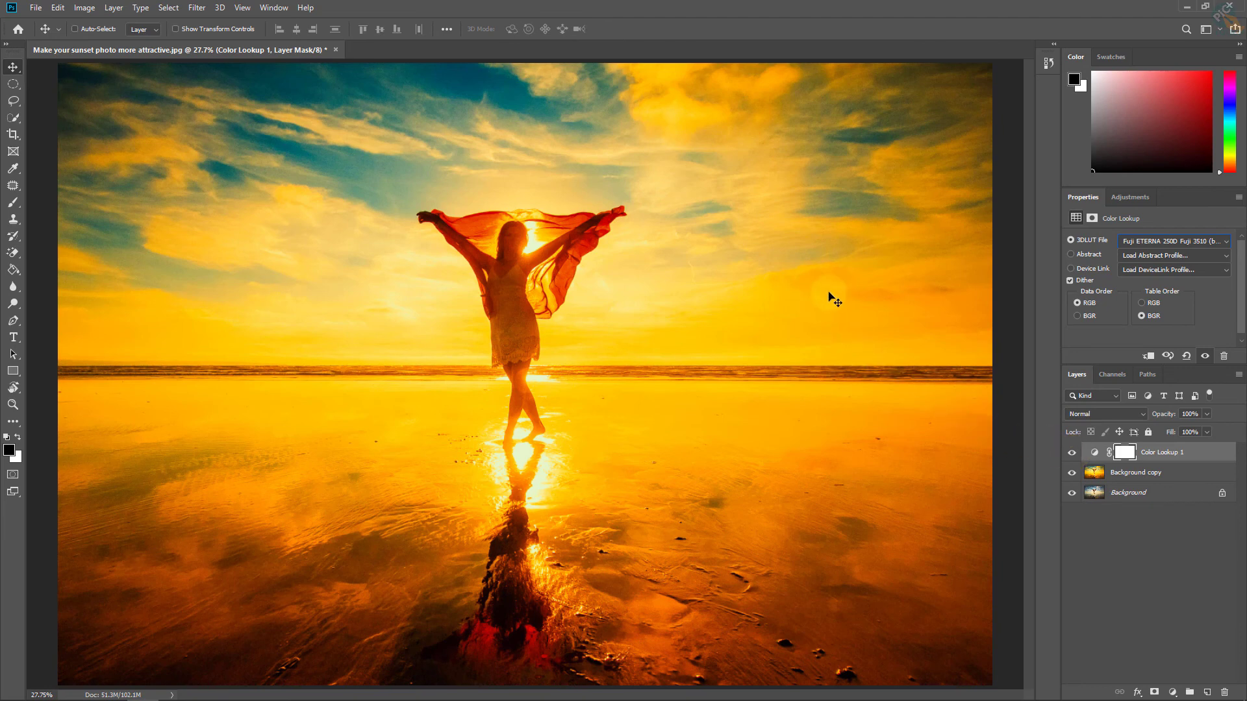
left_click(1148, 357)
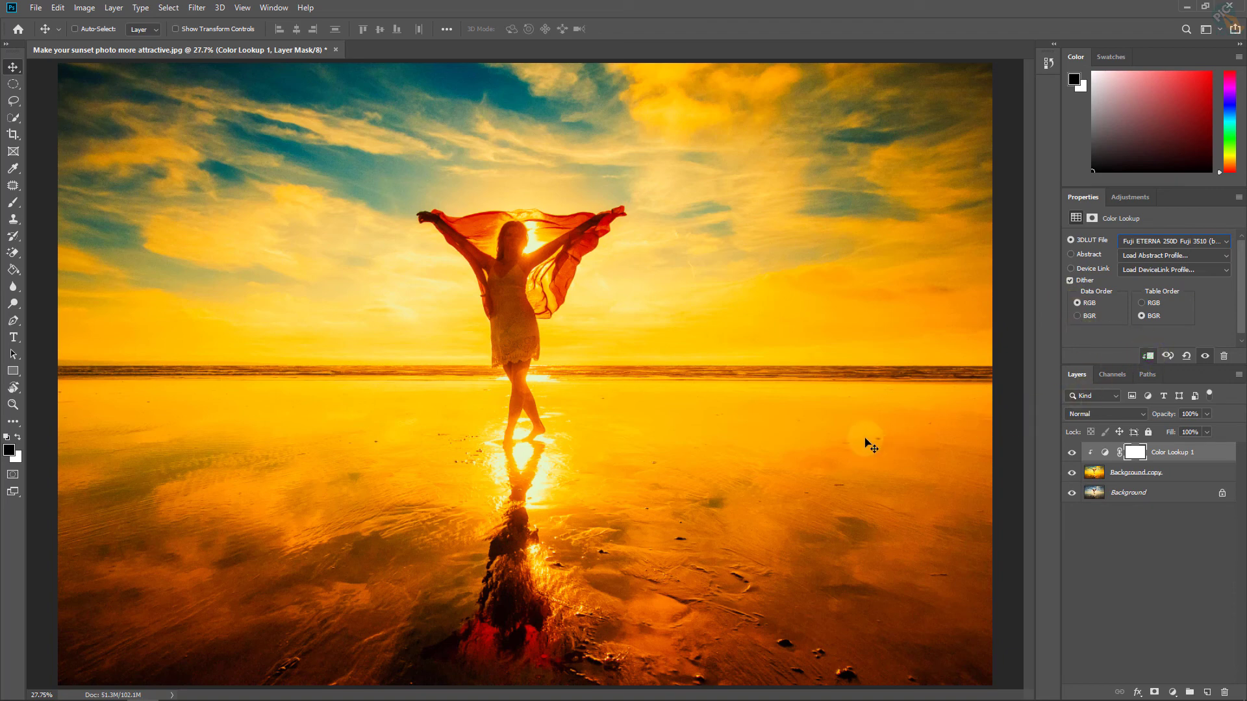
Step: Toggle Background copy off and on twice to compare the grade with the original
left_click(1136, 474)
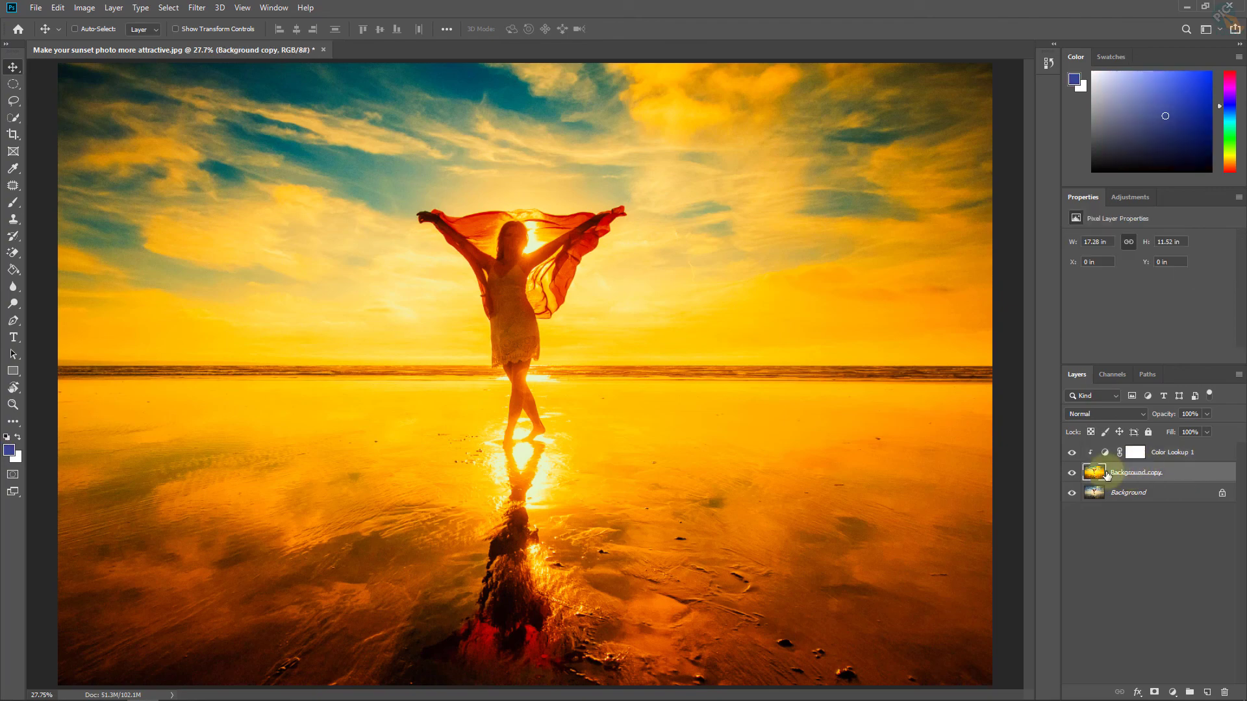
left_click(1072, 473)
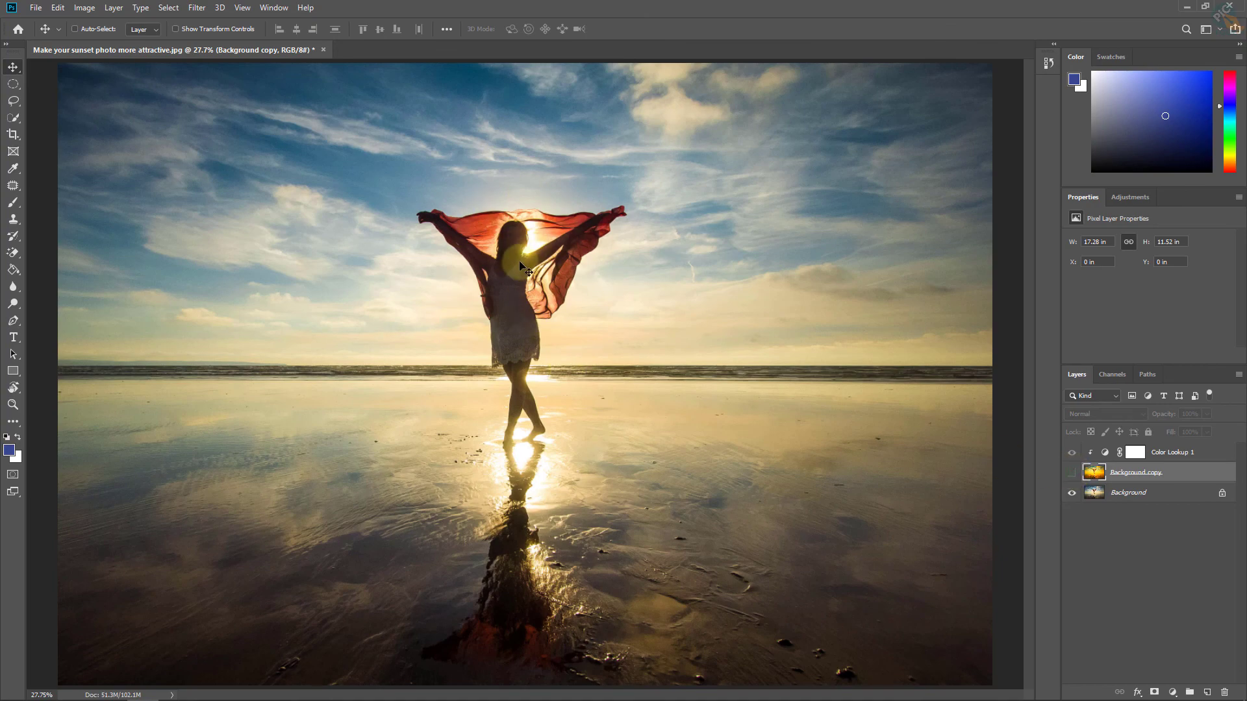
left_click(1072, 473)
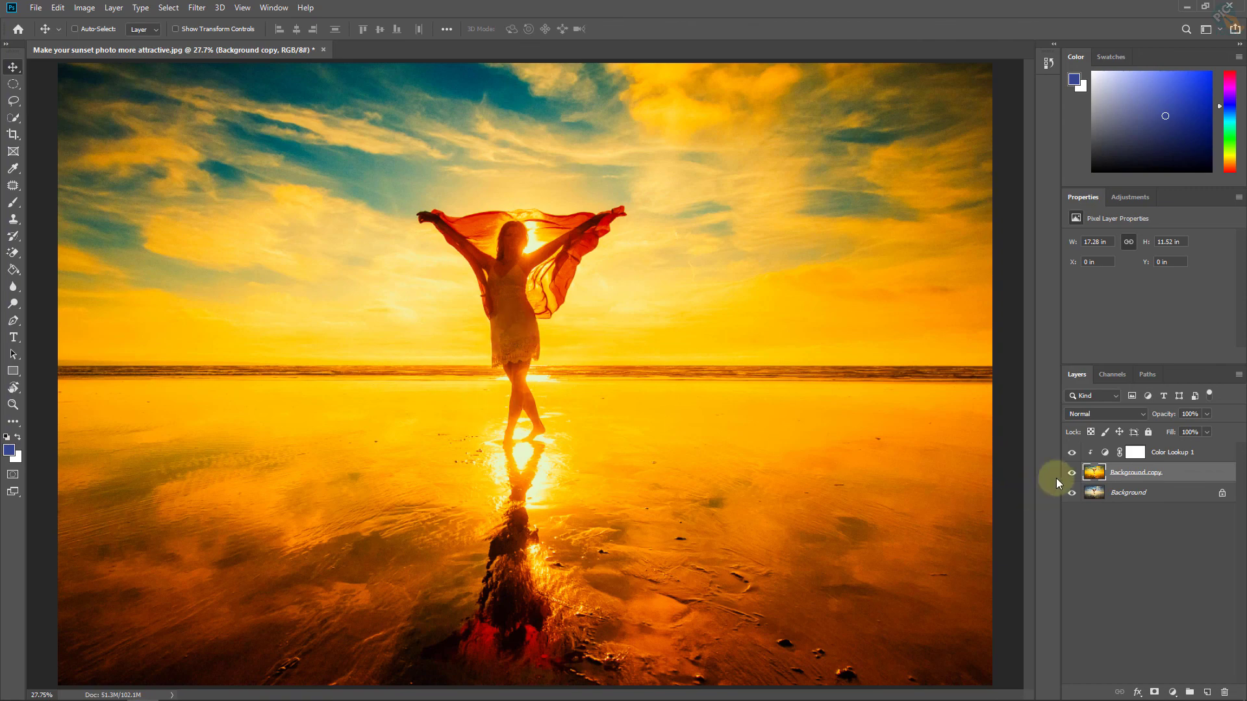
left_click(1072, 474)
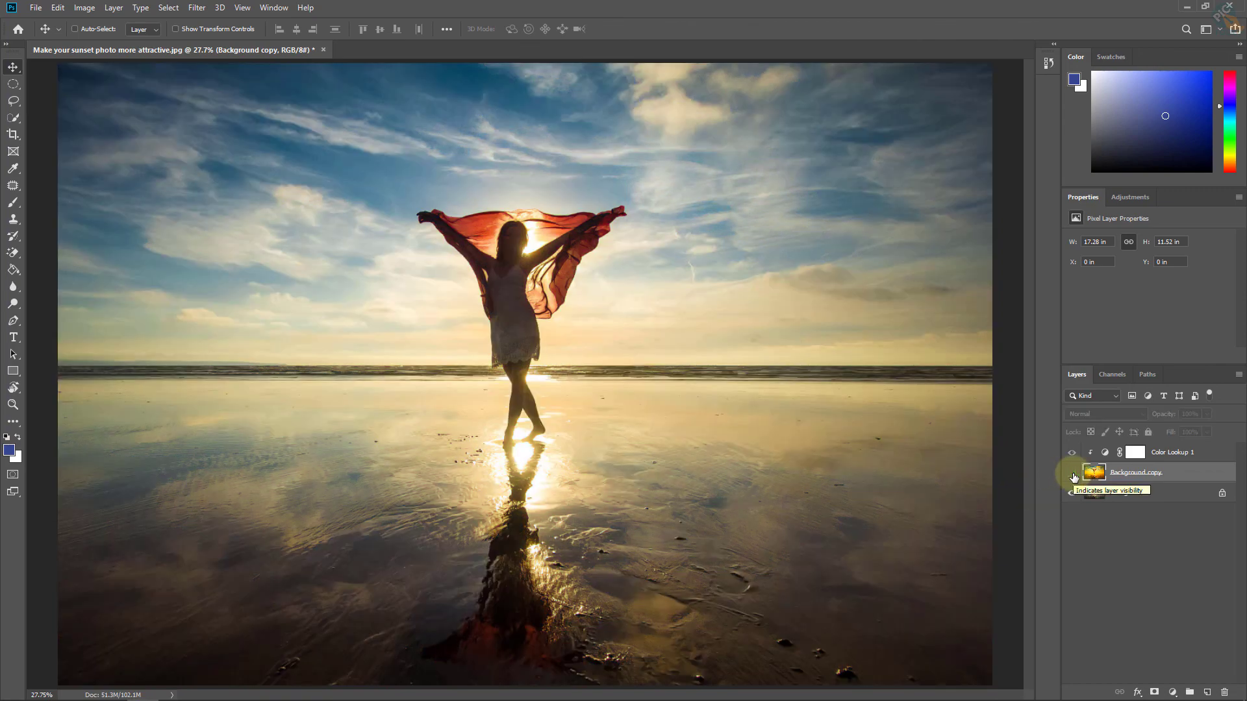
left_click(1072, 473)
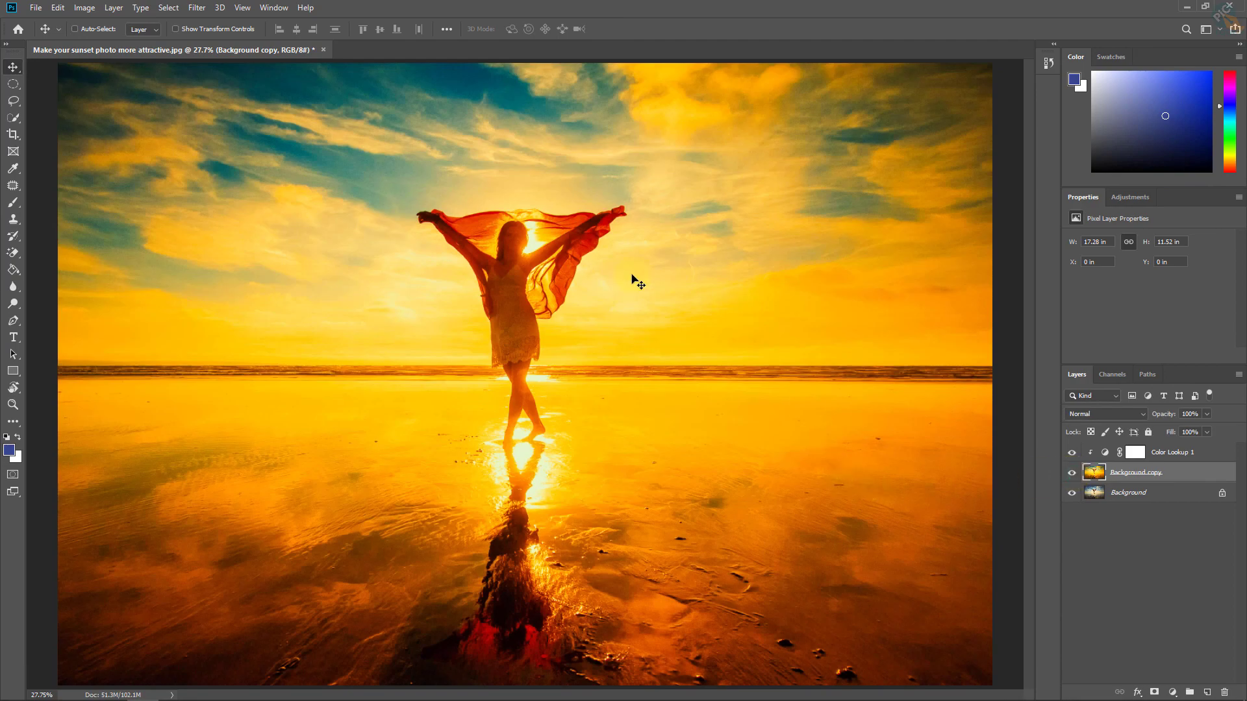